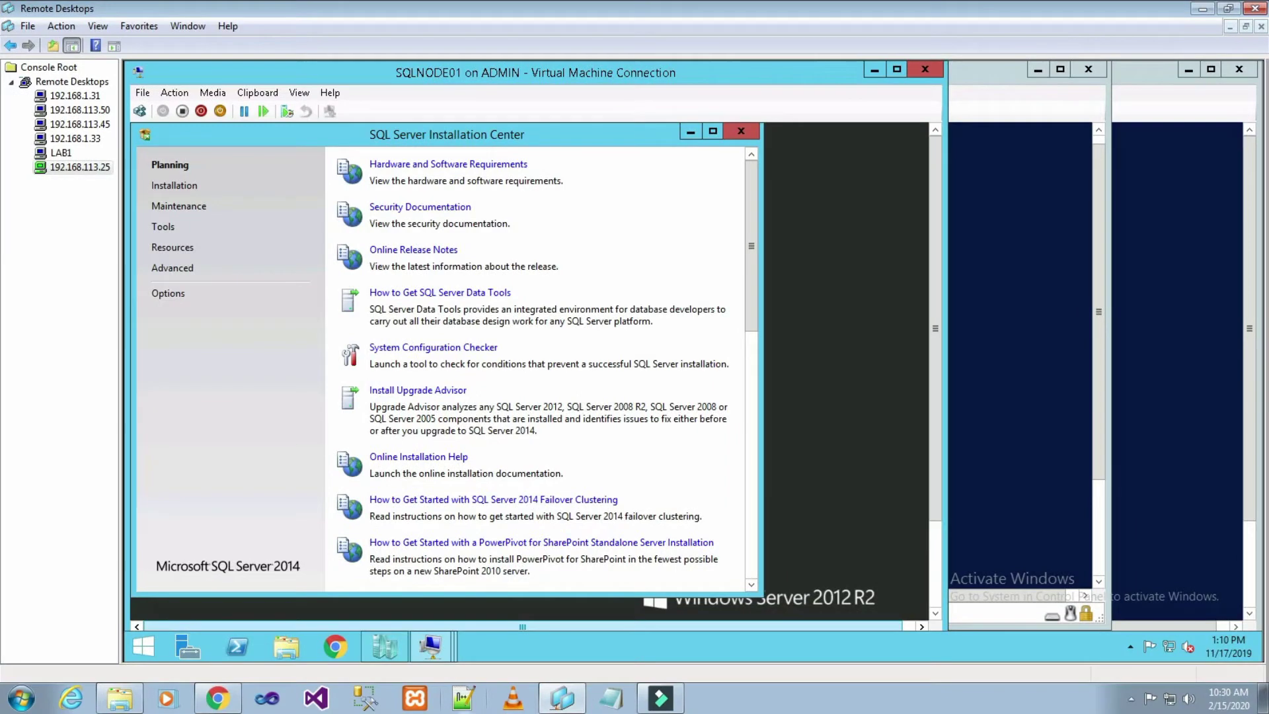
- Sign in to SQLNODE02 as Administrator, minimize Server Manager, and go back to Hyper-V Manager
{"action": "mouse_move", "coordinate": [442, 646]}
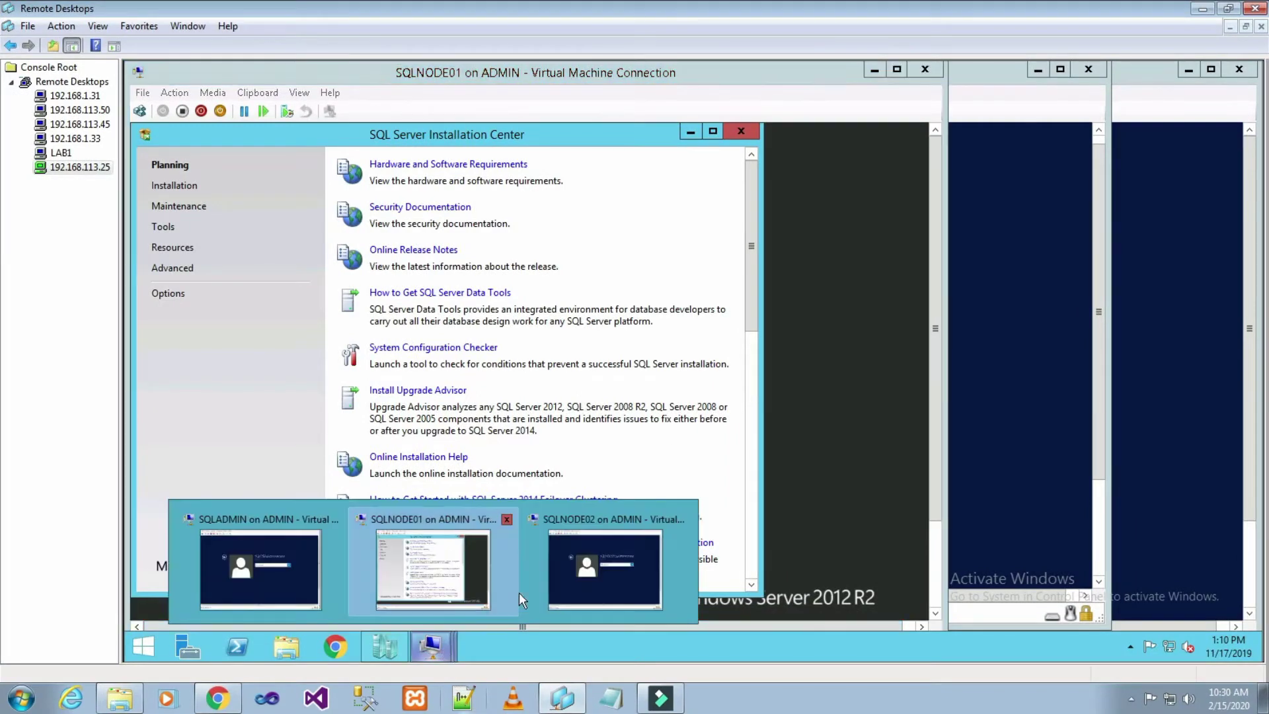
{"action": "left_click", "coordinate": [605, 570]}
{"action": "left_click", "coordinate": [454, 110]}
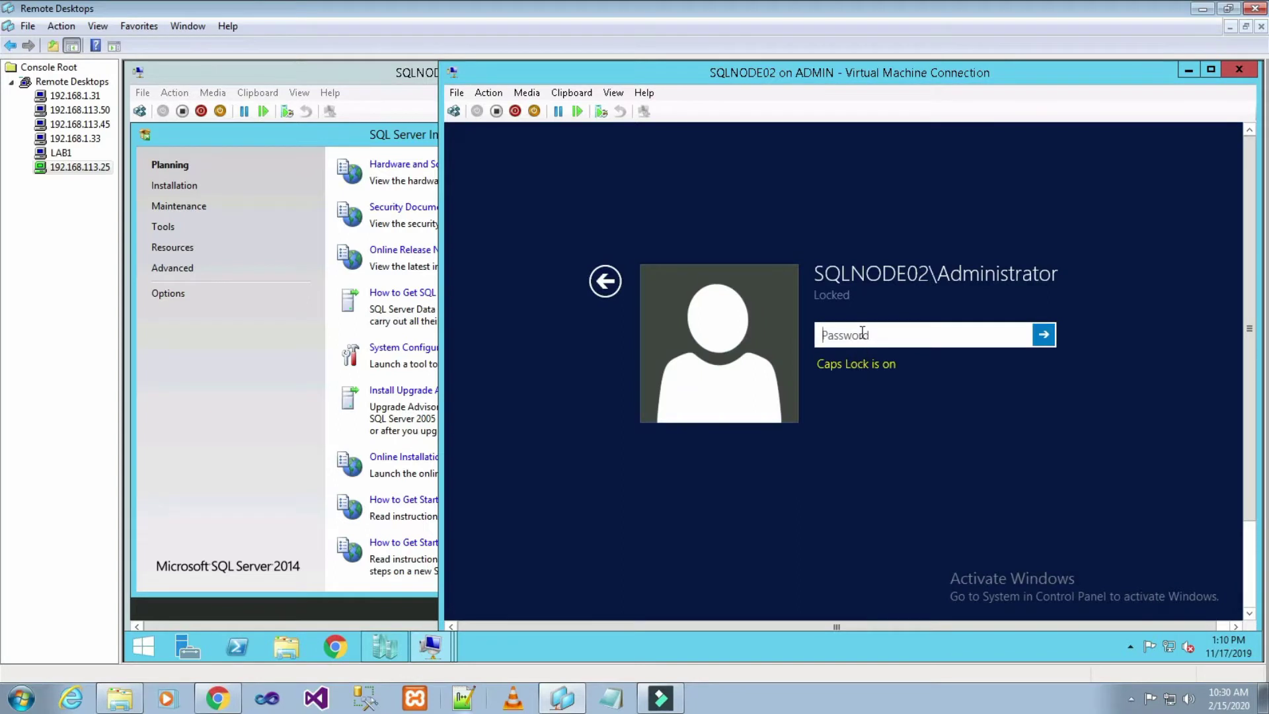
{"action": "key", "text": "Caps_Lock"}
{"action": "type", "text": "•••••••••••"}
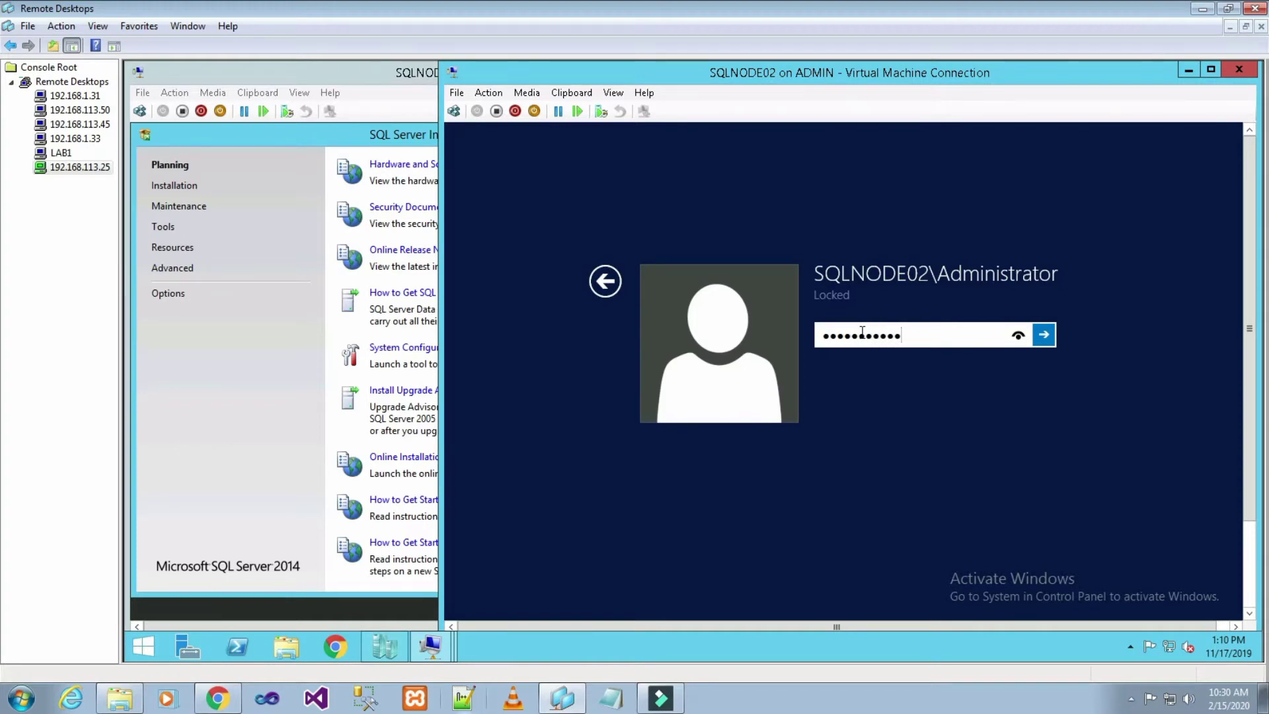
{"action": "key", "text": "Return"}
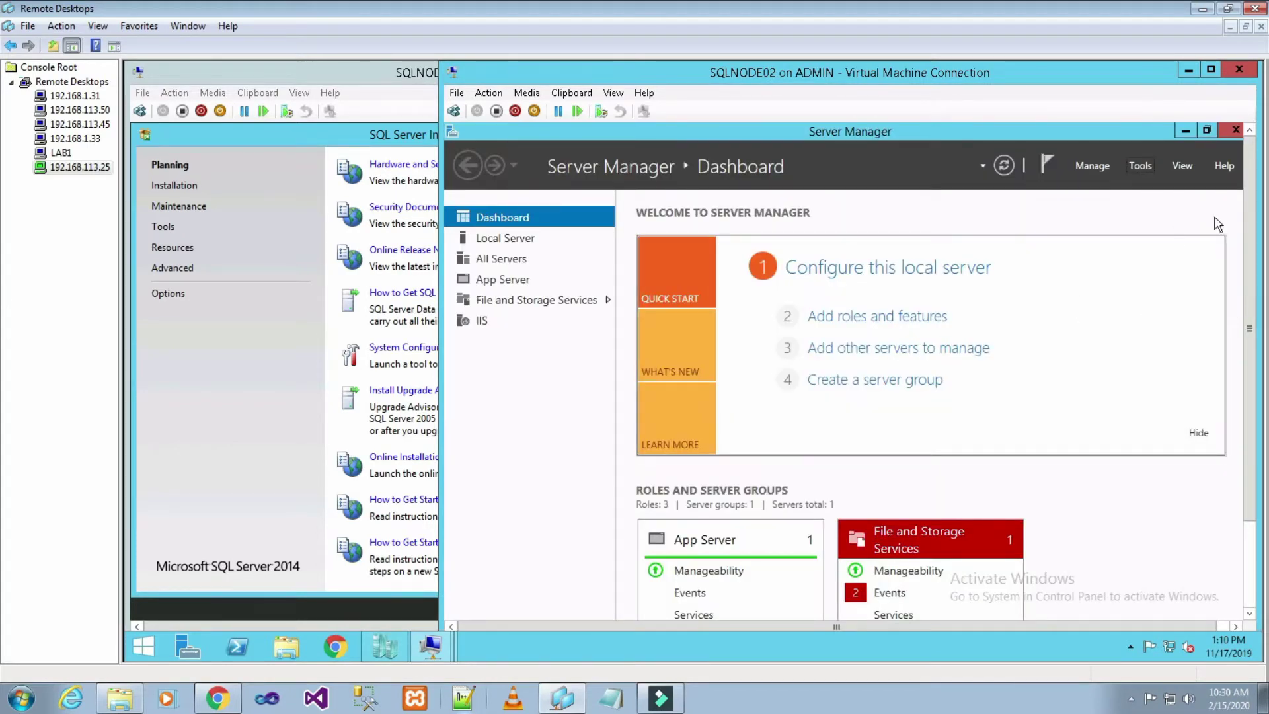
{"action": "left_click", "coordinate": [1186, 130]}
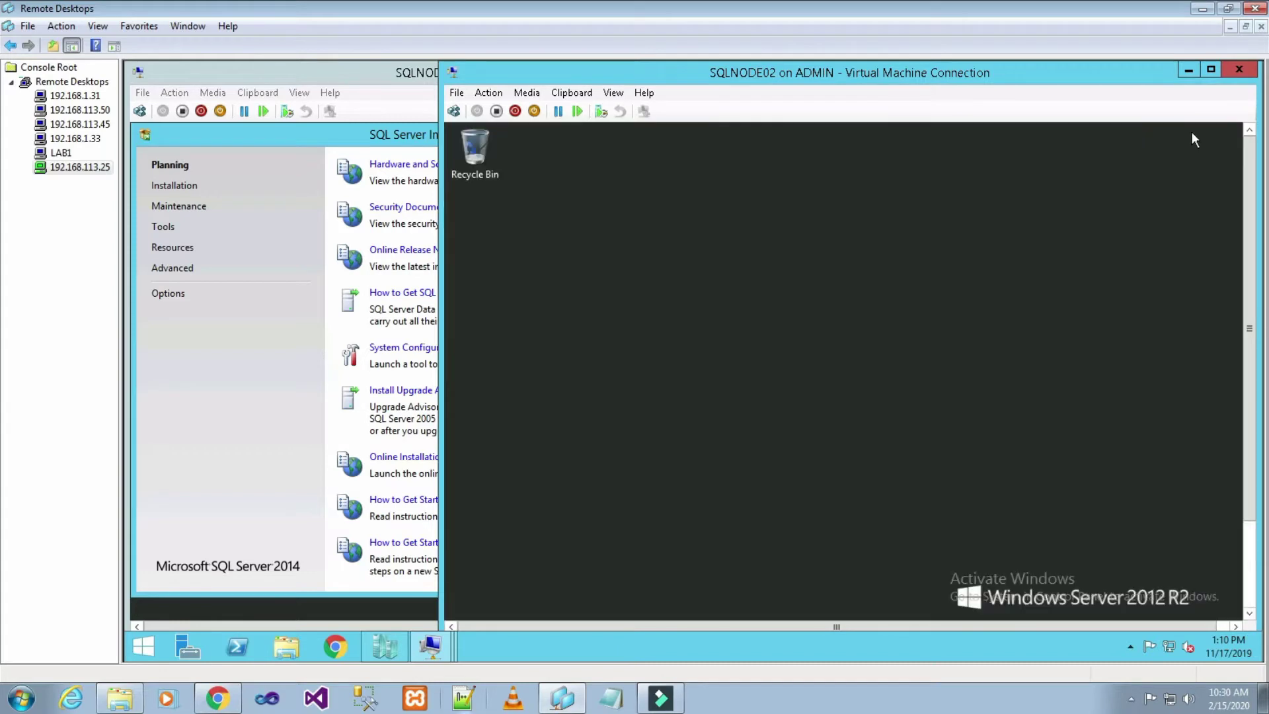
{"action": "left_click", "coordinate": [380, 646]}
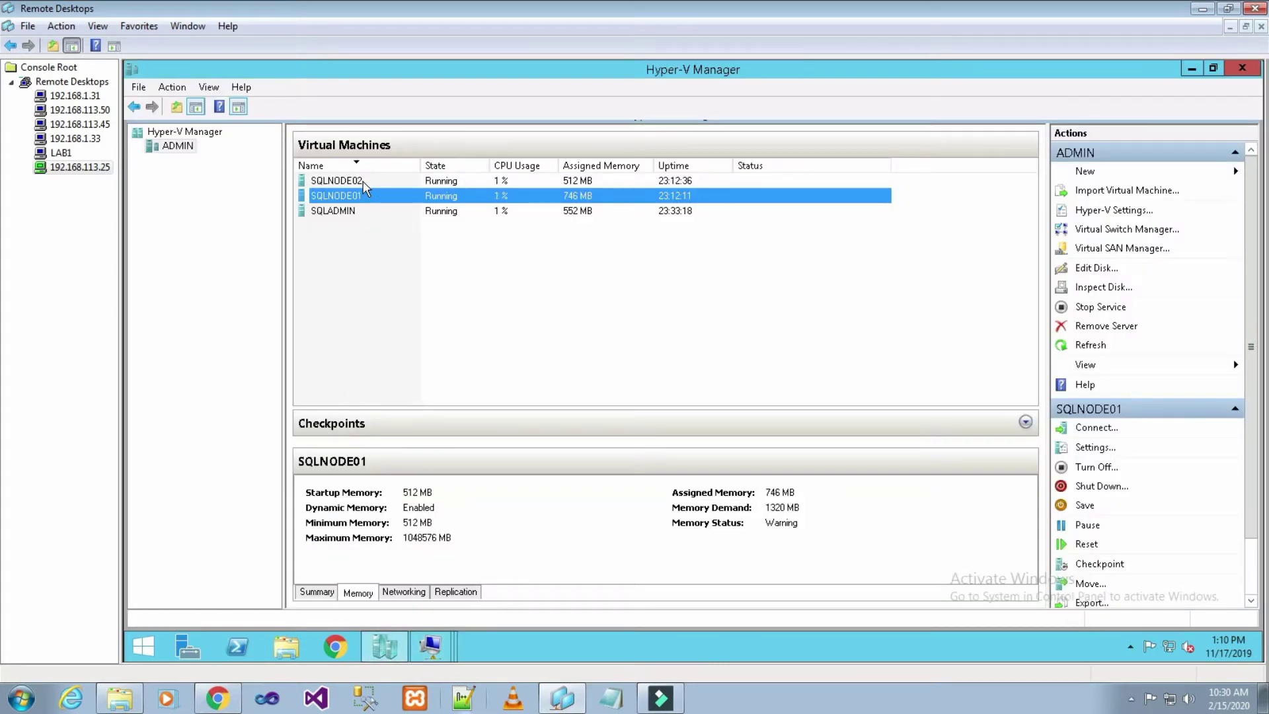
- Point SQLNODE02's virtual DVD drive at the SQL Server 2014 Enterprise SP2 ISO and apply it
{"action": "left_click", "coordinate": [335, 185]}
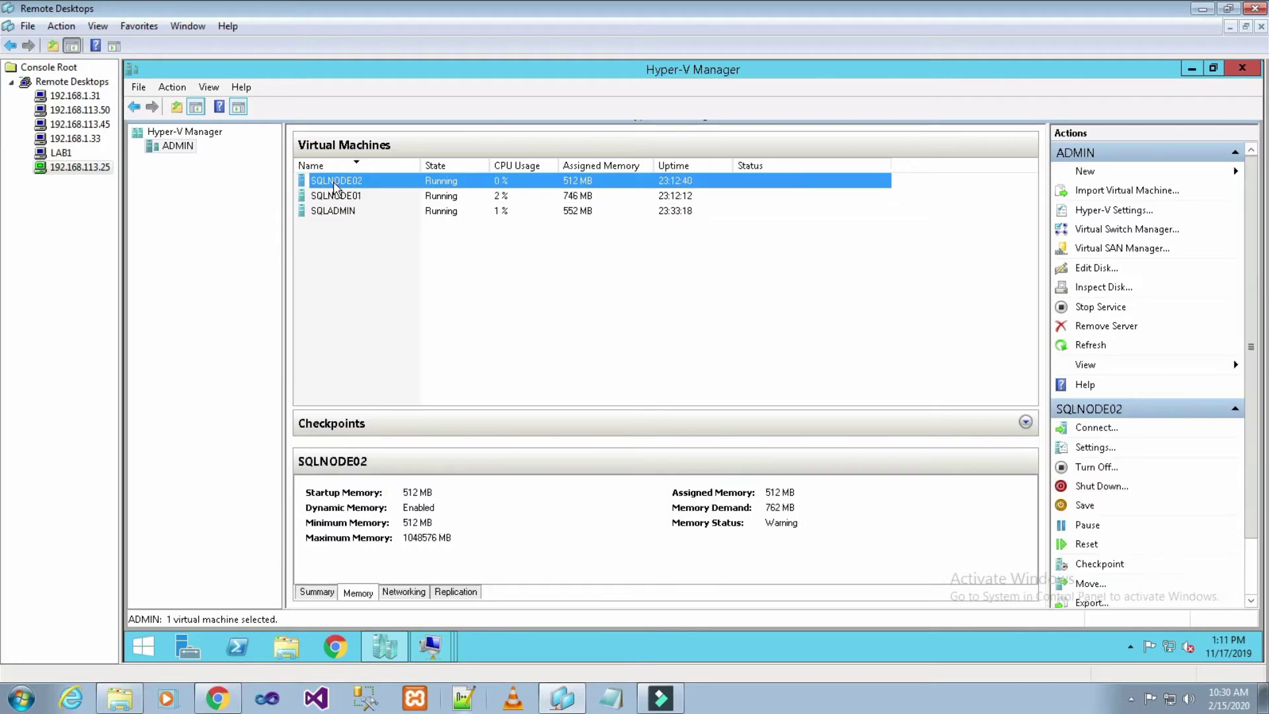
{"action": "right_click", "coordinate": [335, 186]}
{"action": "left_click", "coordinate": [394, 215]}
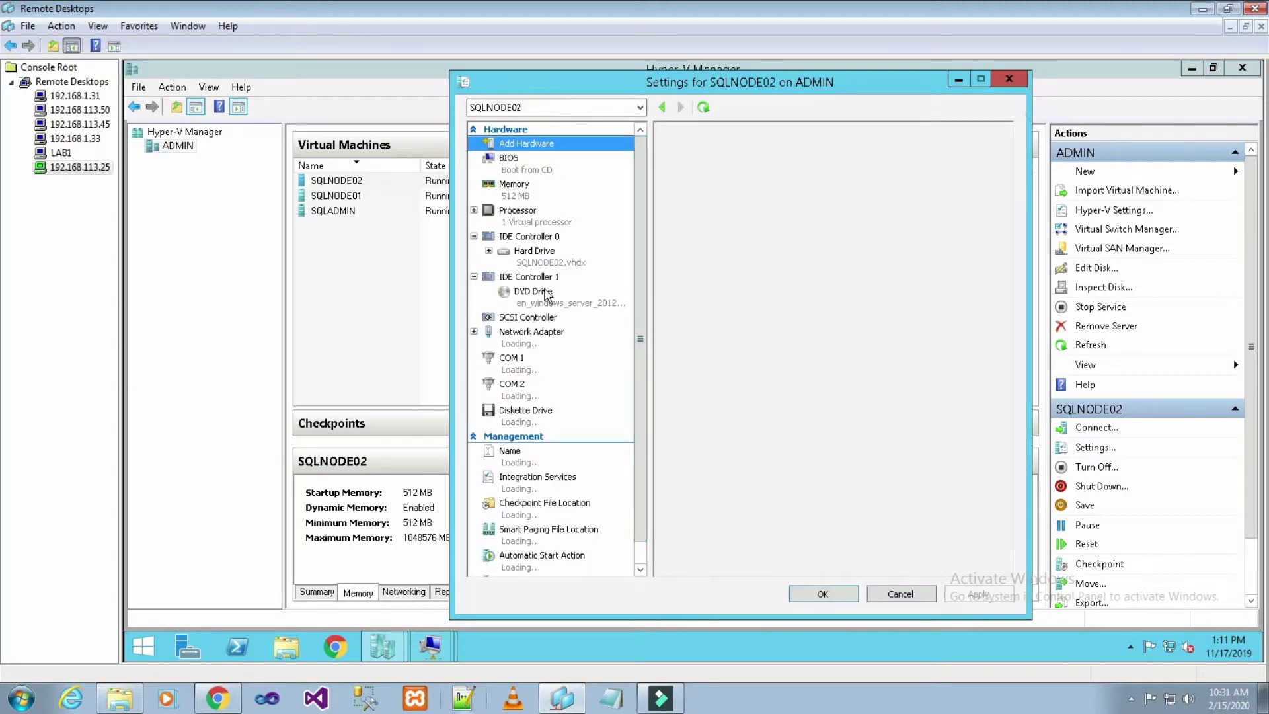
{"action": "left_click", "coordinate": [537, 299]}
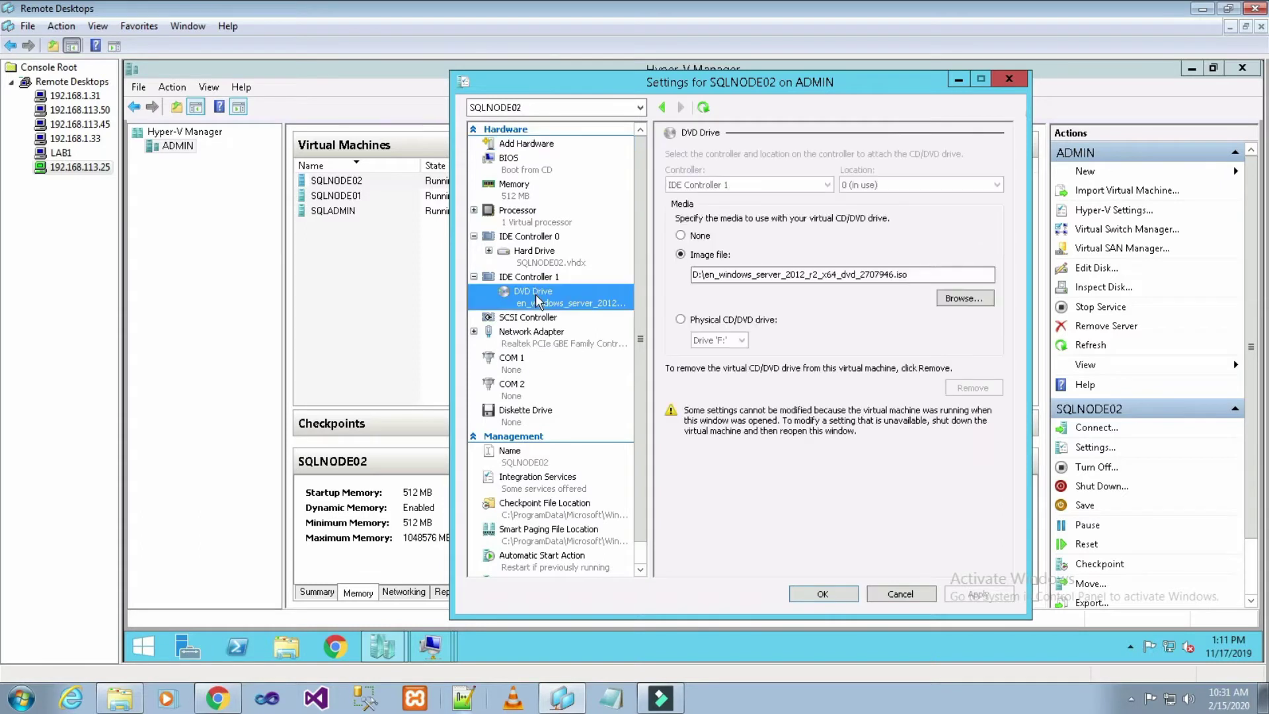
{"action": "left_click", "coordinate": [959, 300]}
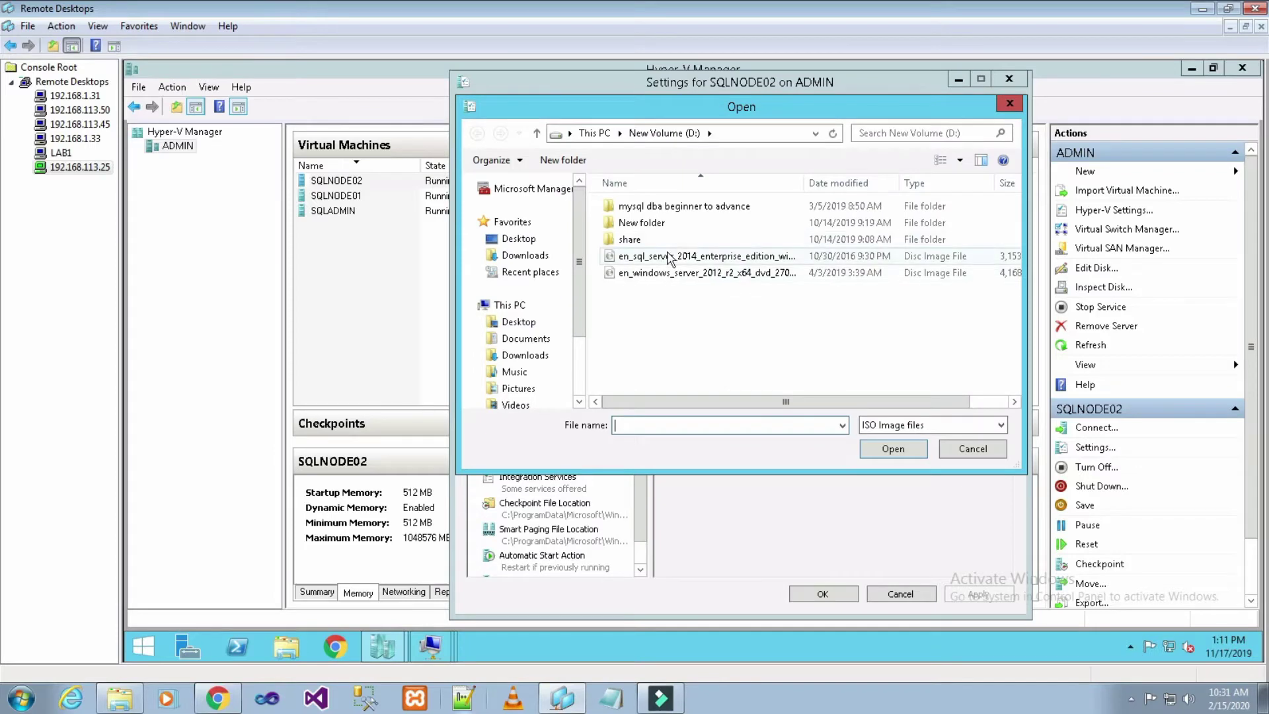
{"action": "left_click", "coordinate": [670, 258]}
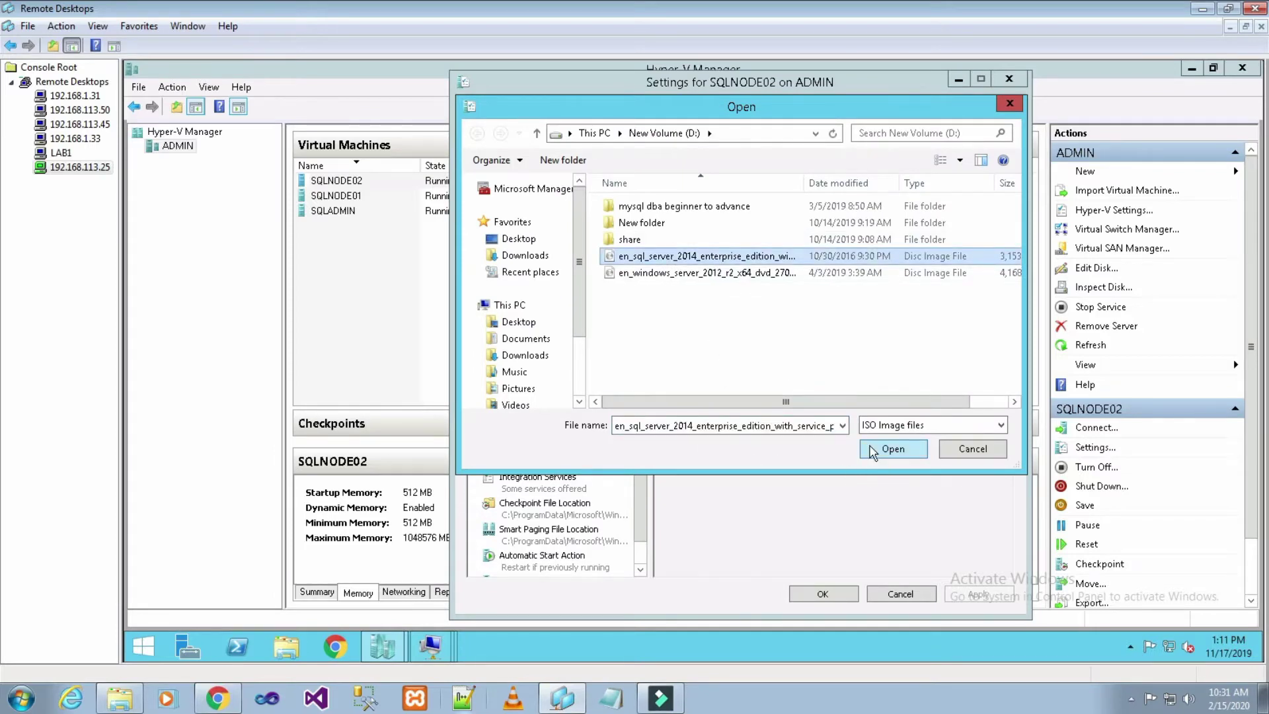
{"action": "left_click", "coordinate": [871, 449]}
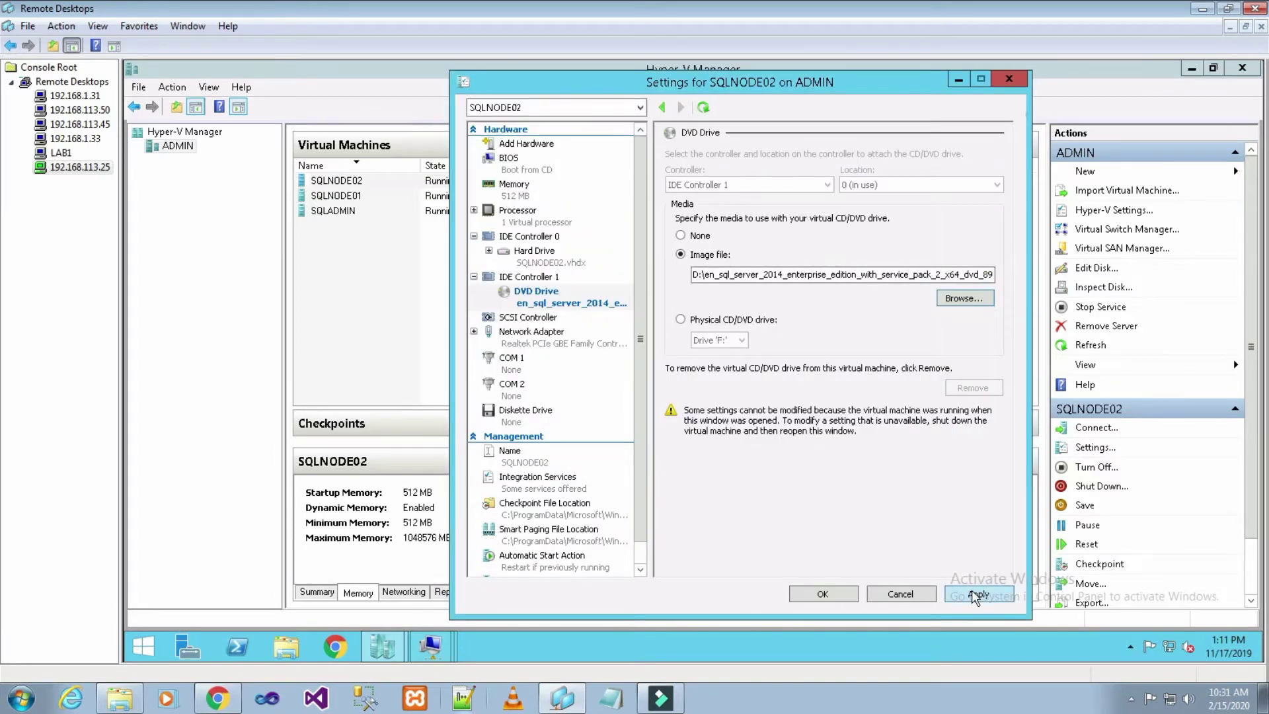
{"action": "left_click", "coordinate": [976, 595]}
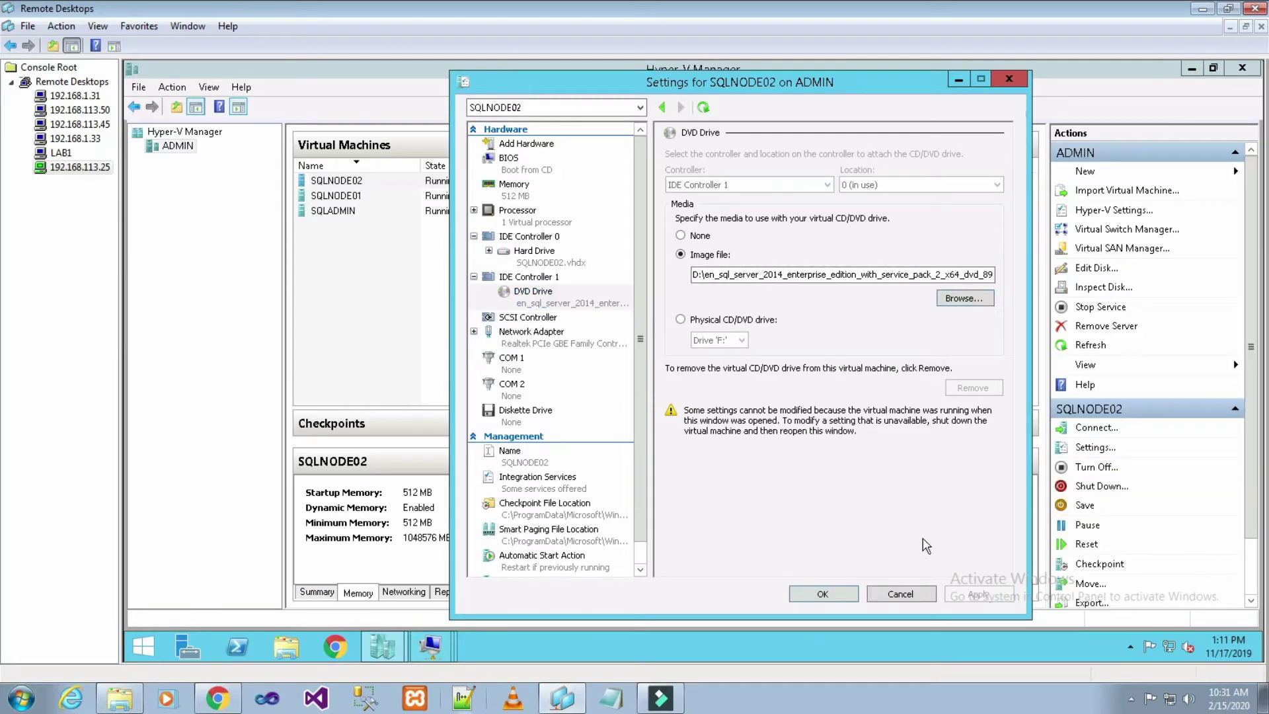
{"action": "left_click", "coordinate": [822, 594]}
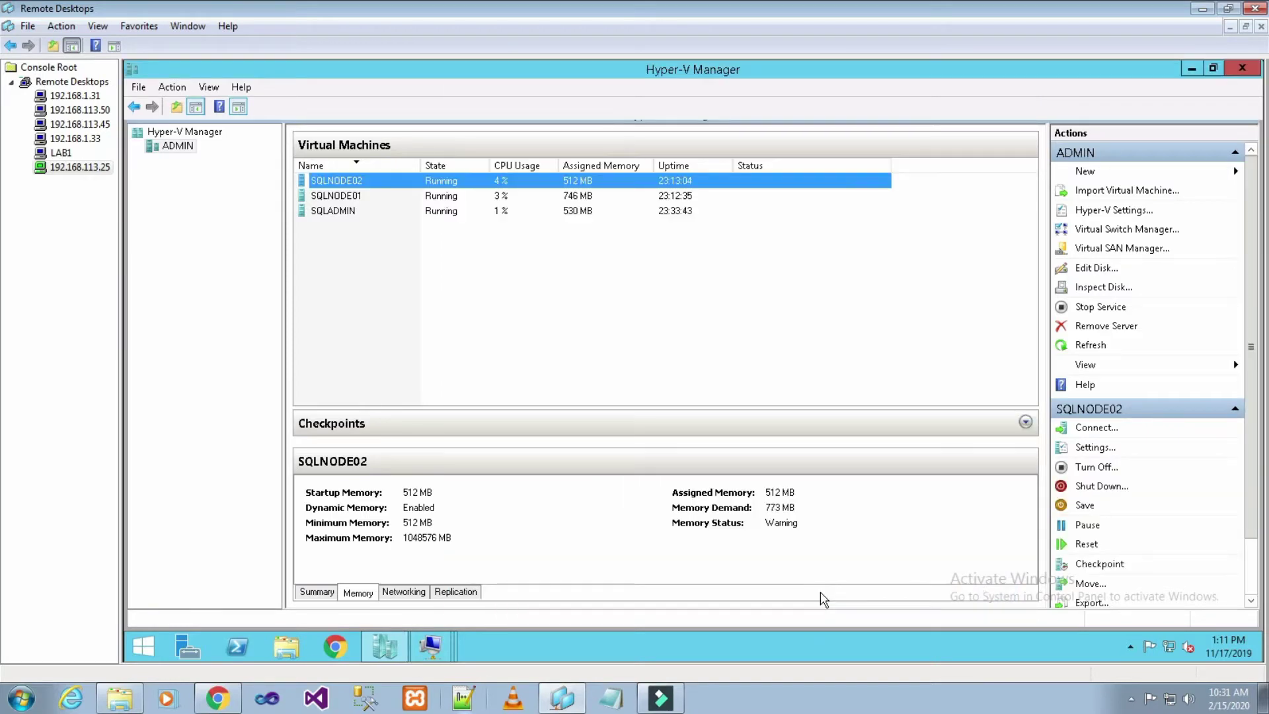
- Switch to SQLNODE02's console, refresh its desktop, and open This PC
{"action": "left_click", "coordinate": [447, 653]}
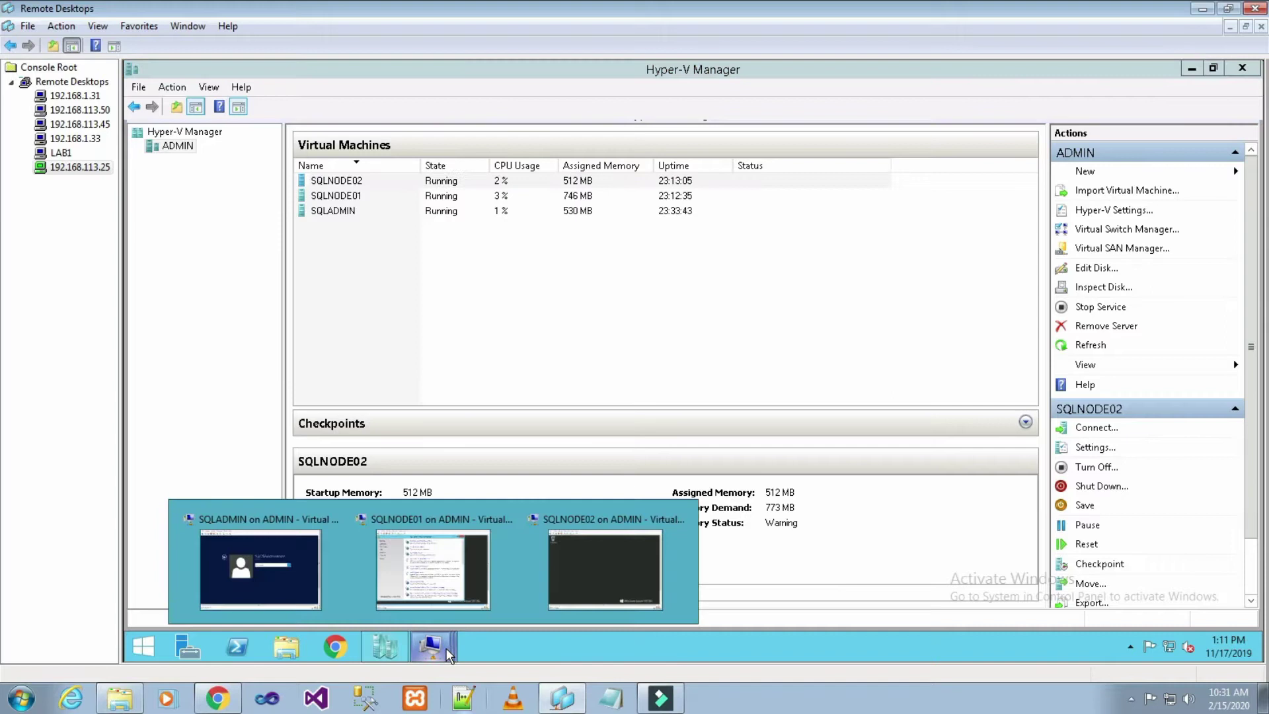
{"action": "left_click", "coordinate": [597, 554]}
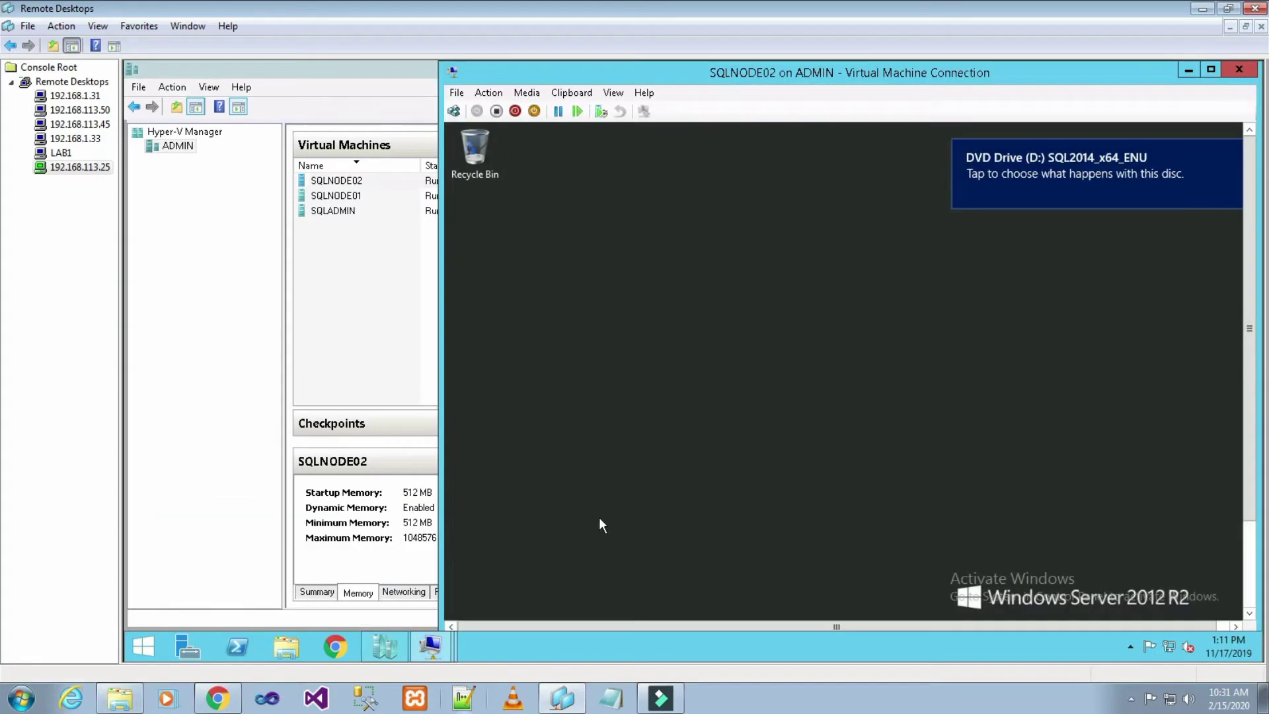
{"action": "right_click", "coordinate": [867, 335]}
{"action": "left_click", "coordinate": [893, 377]}
{"action": "scroll", "coordinate": [1254, 406], "scroll_direction": "down", "scroll_amount": 5}
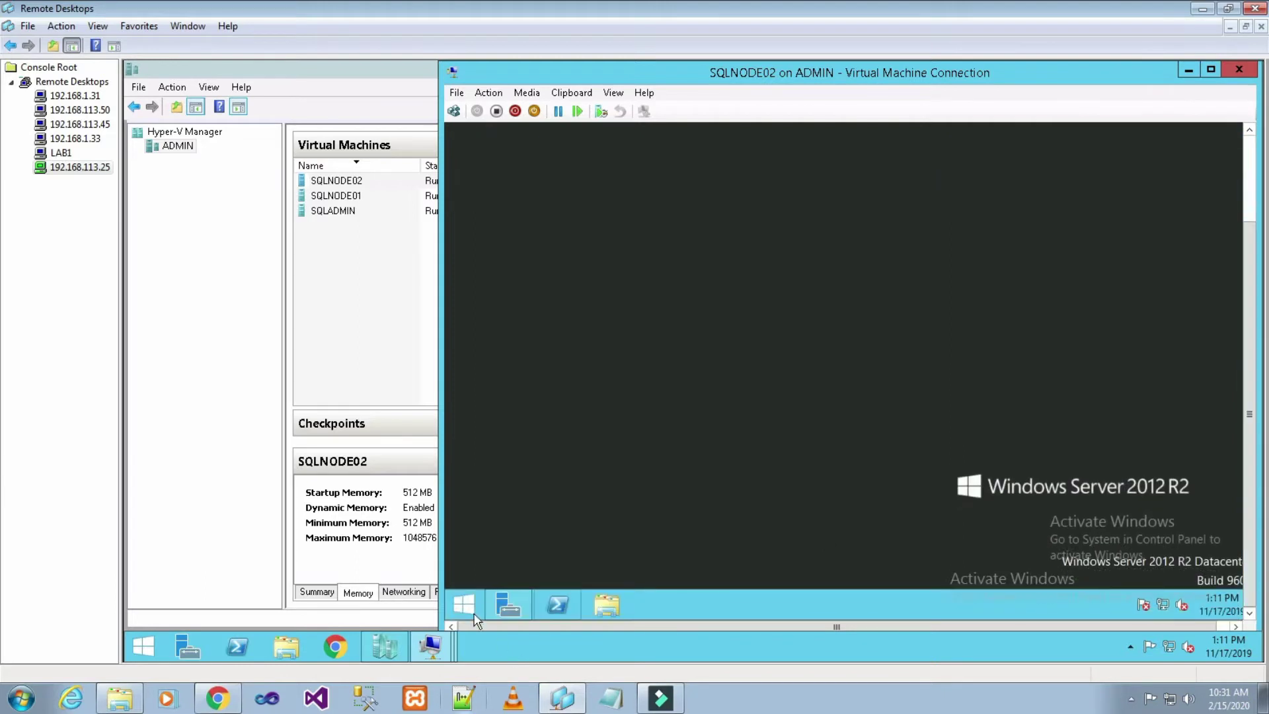
{"action": "left_click", "coordinate": [472, 613]}
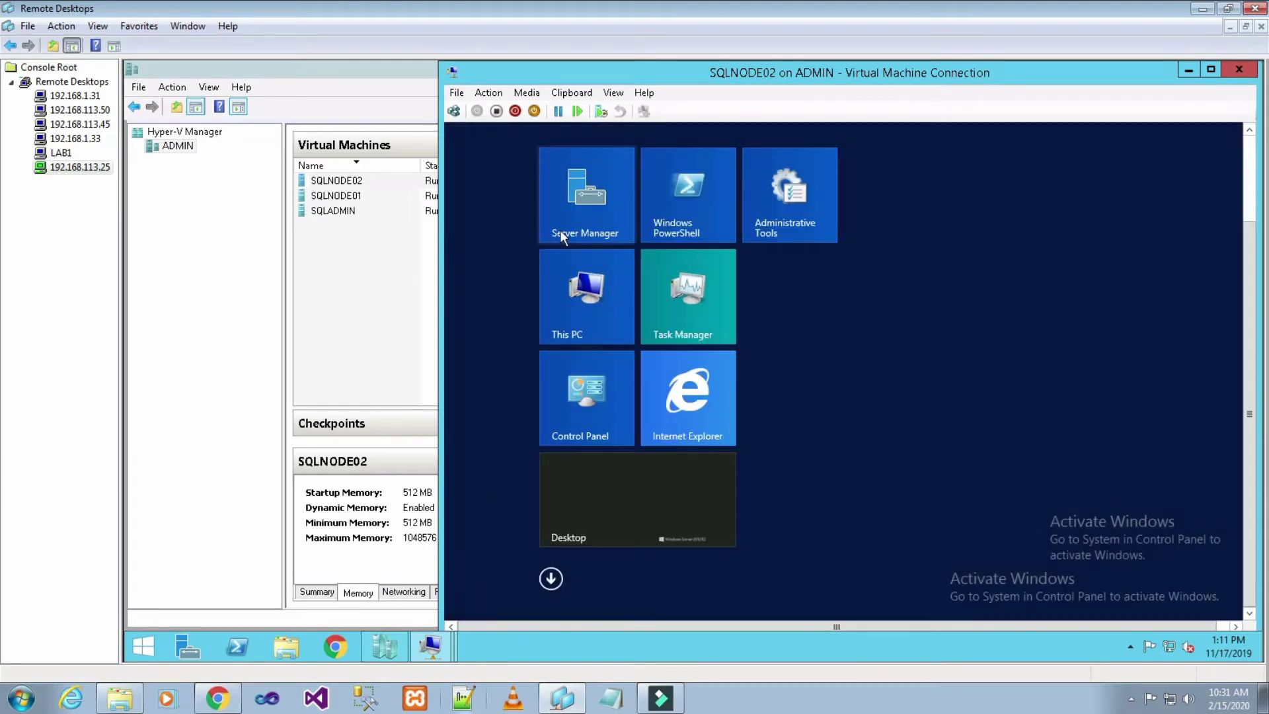
{"action": "left_click", "coordinate": [566, 289]}
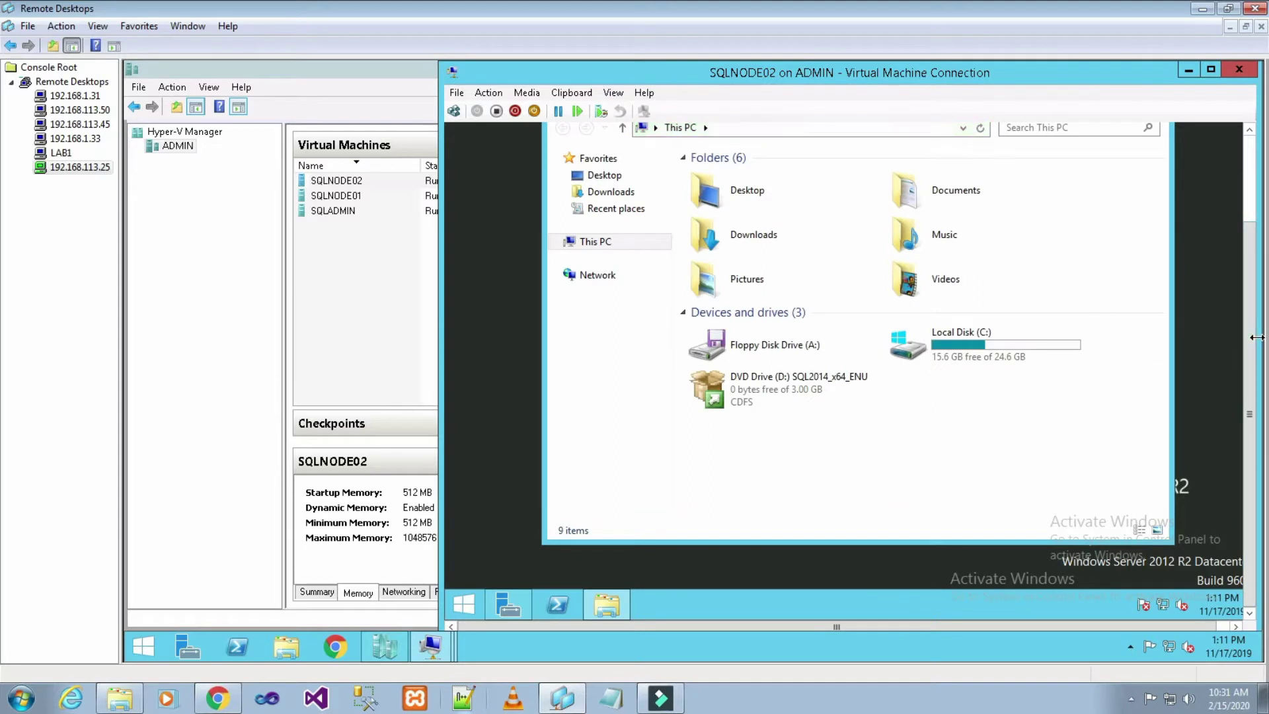
- Open the SQL2014_x64_ENU DVD drive in a new window and run setup as administrator
{"action": "left_click_drag", "start_coordinate": [1250, 330], "coordinate": [1241, 245]}
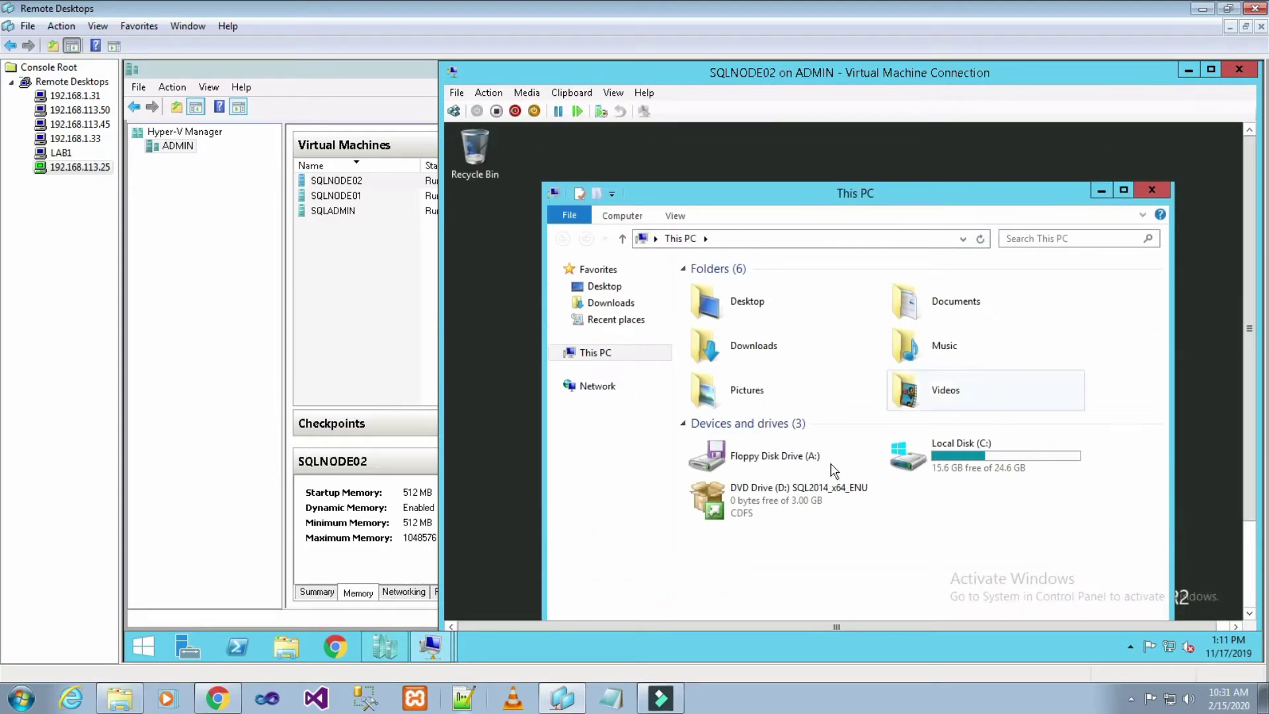
{"action": "double_click", "coordinate": [800, 490]}
{"action": "right_click", "coordinate": [800, 490]}
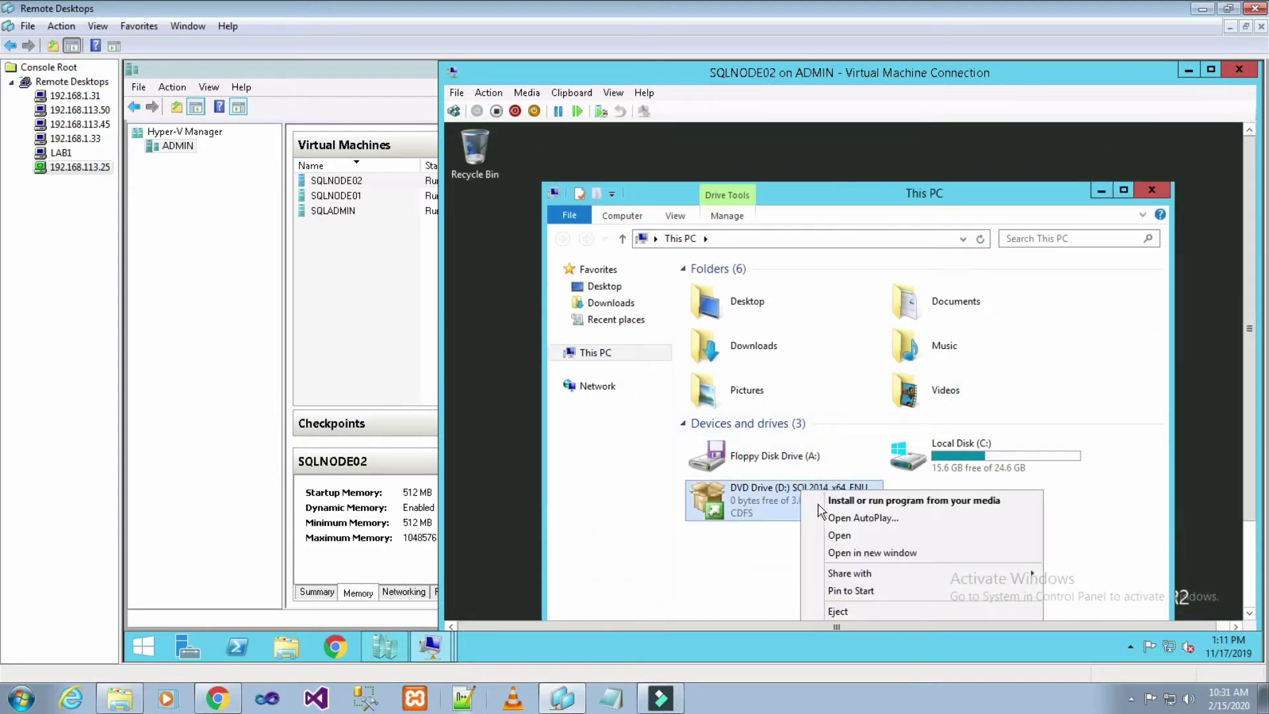
{"action": "left_click", "coordinate": [874, 553]}
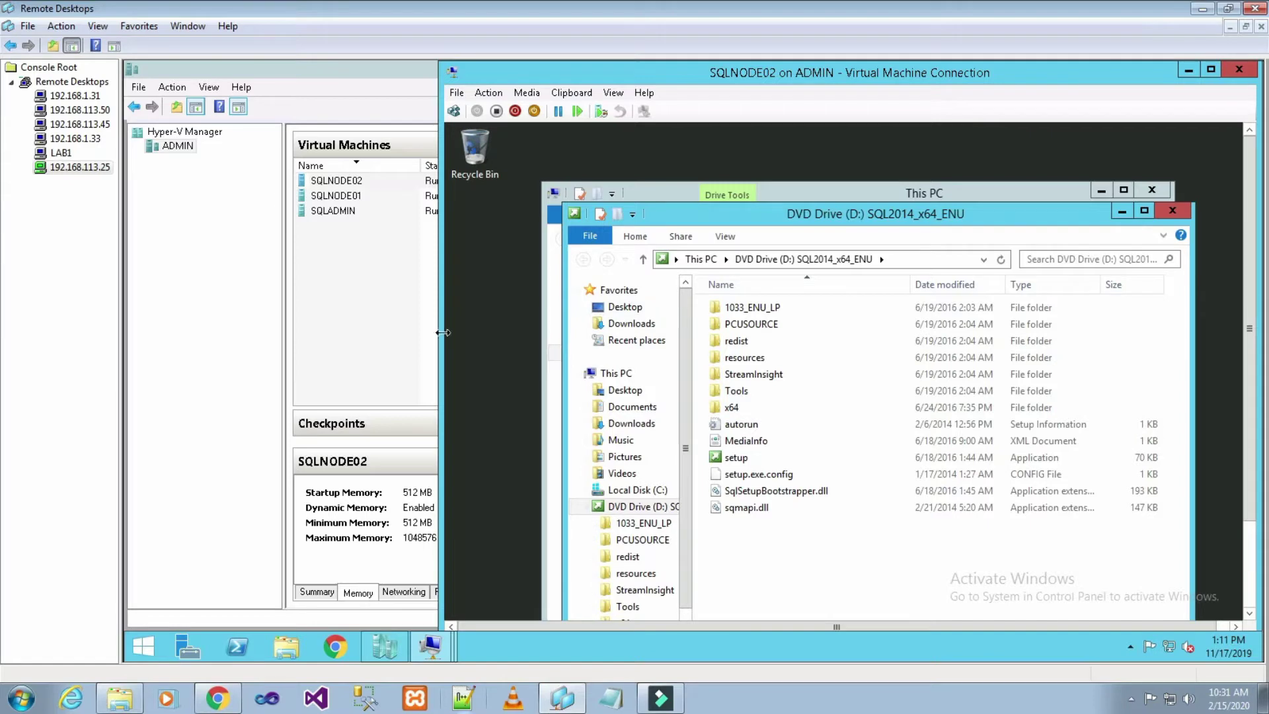
{"action": "left_click", "coordinate": [748, 461]}
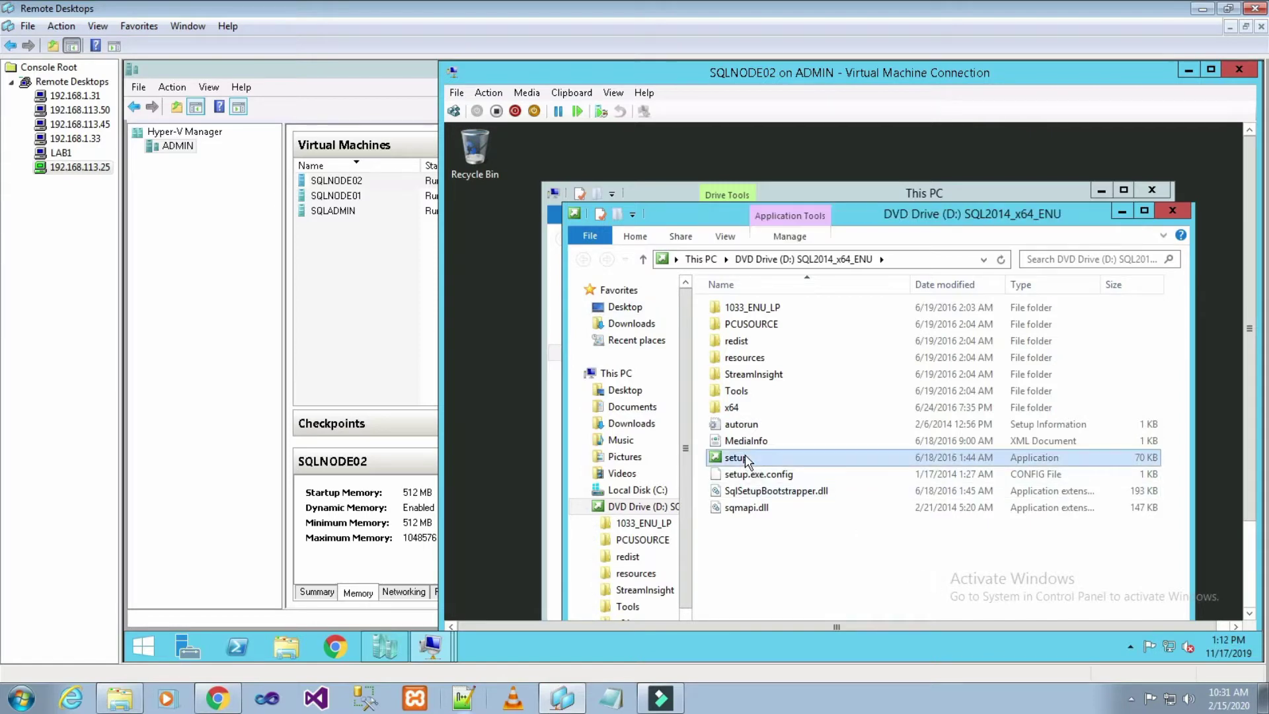
{"action": "right_click", "coordinate": [748, 460]}
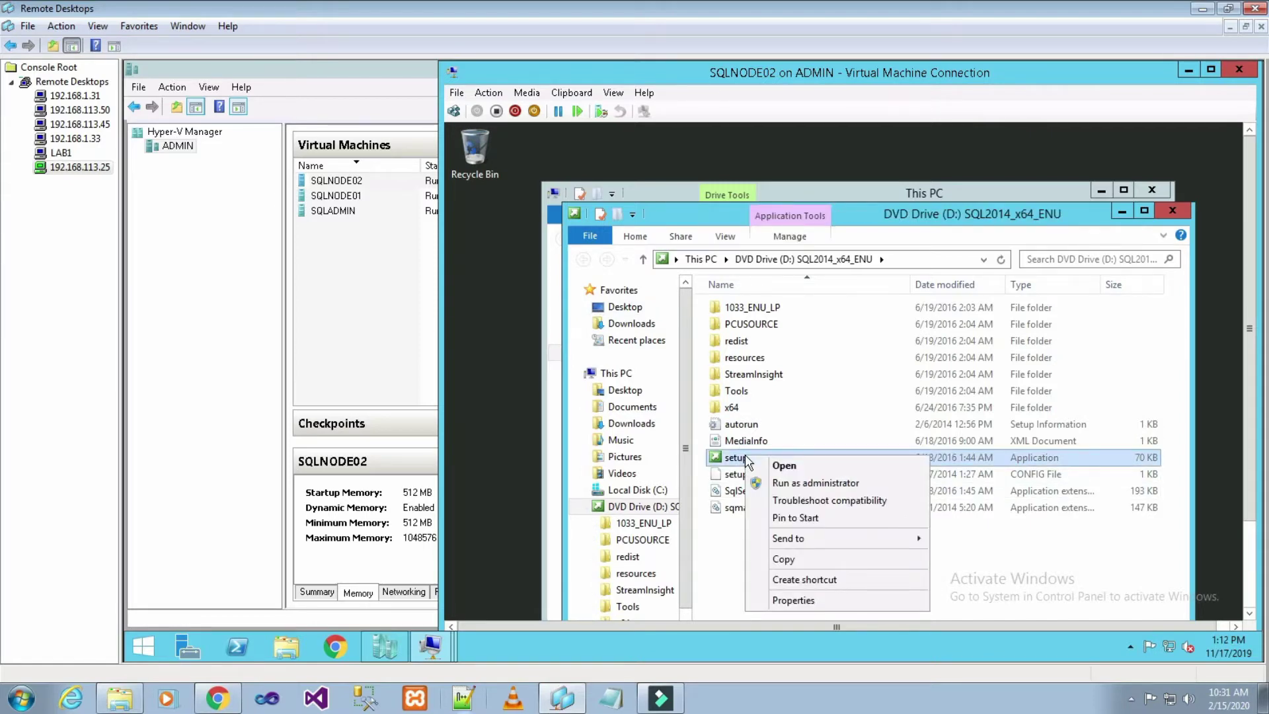
{"action": "left_click", "coordinate": [767, 487]}
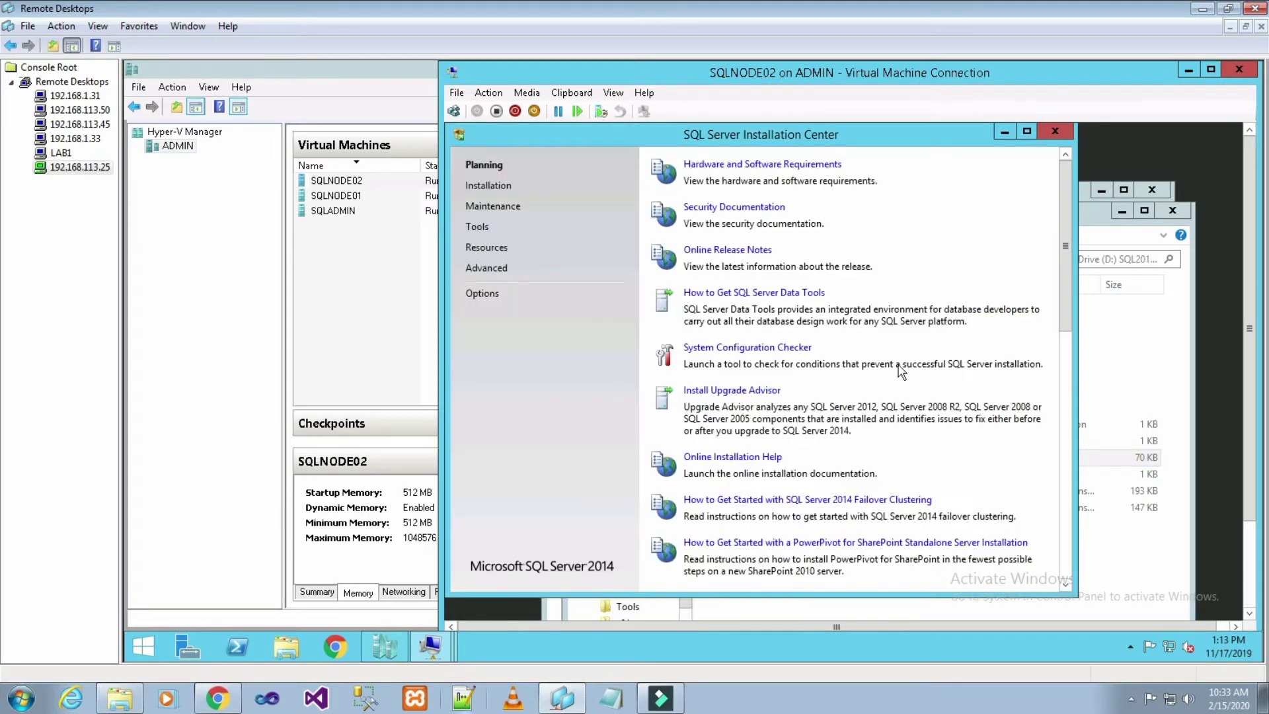
- Launch 'Add node to a SQL Server failover cluster' from the Installation page
{"action": "left_click", "coordinate": [481, 192]}
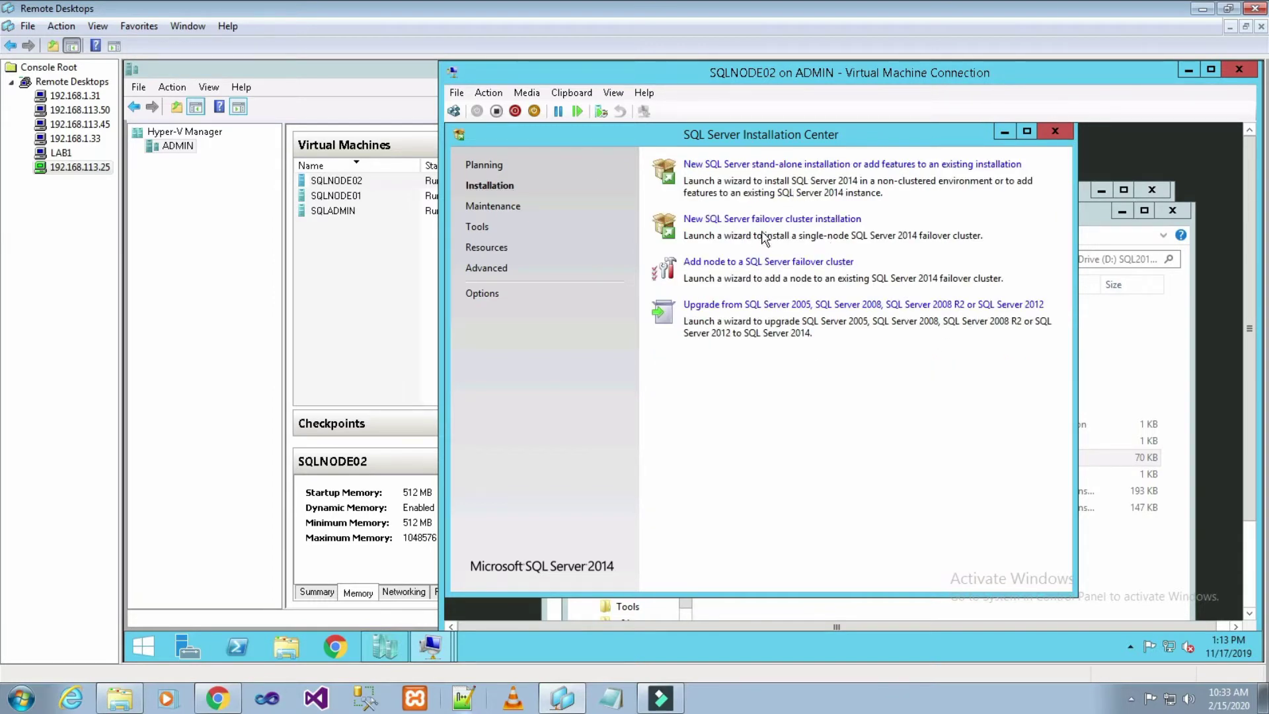
{"action": "left_click", "coordinate": [776, 261]}
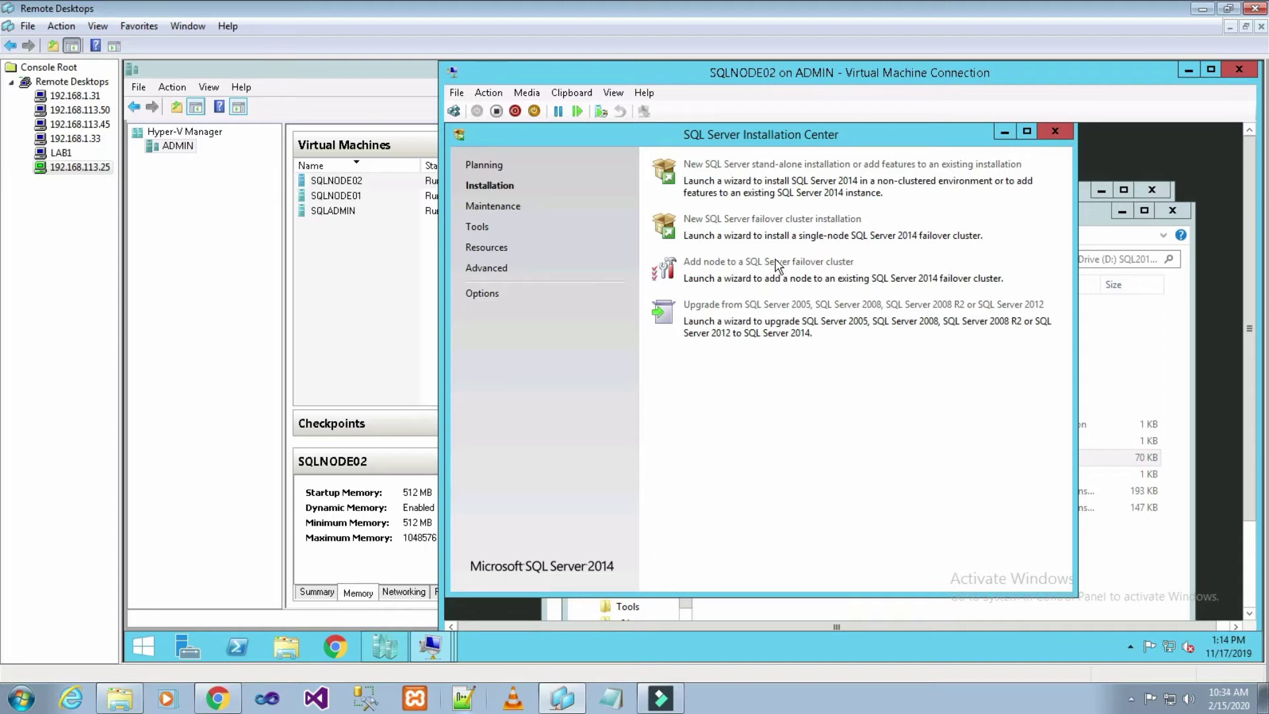
{"action": "left_click", "coordinate": [776, 262]}
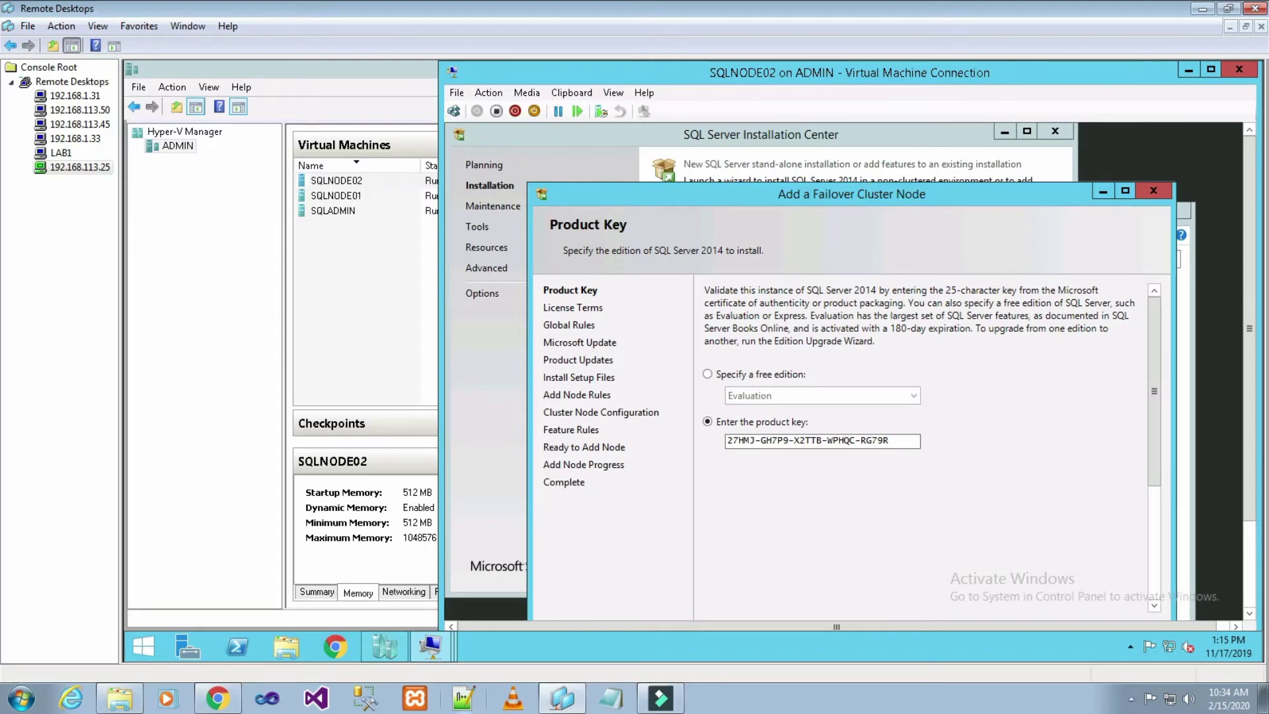
- Move the wizard fully into view and continue with the prefilled product key
{"action": "left_click_drag", "start_coordinate": [847, 195], "coordinate": [856, 137]}
{"action": "left_click", "coordinate": [1080, 584]}
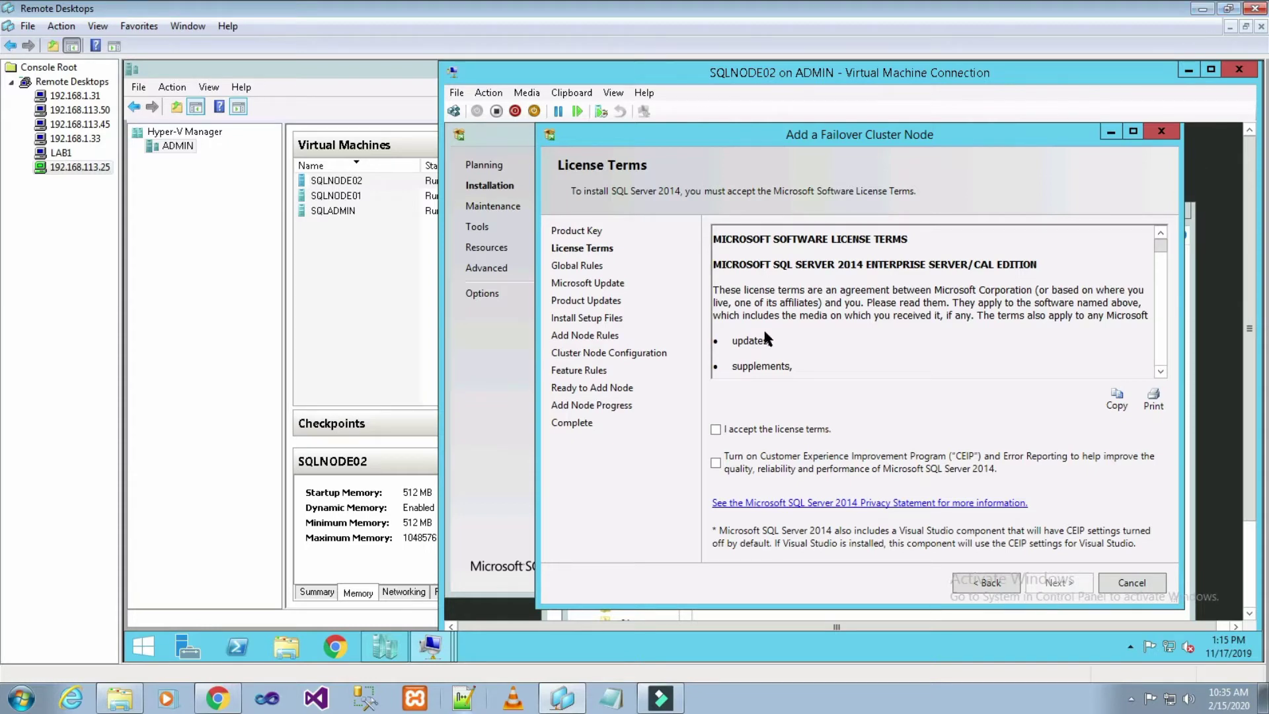
- Restore the Remote Desktops window and unlock SQLNODE02 with the Administrator password
{"action": "key", "text": "super+d"}
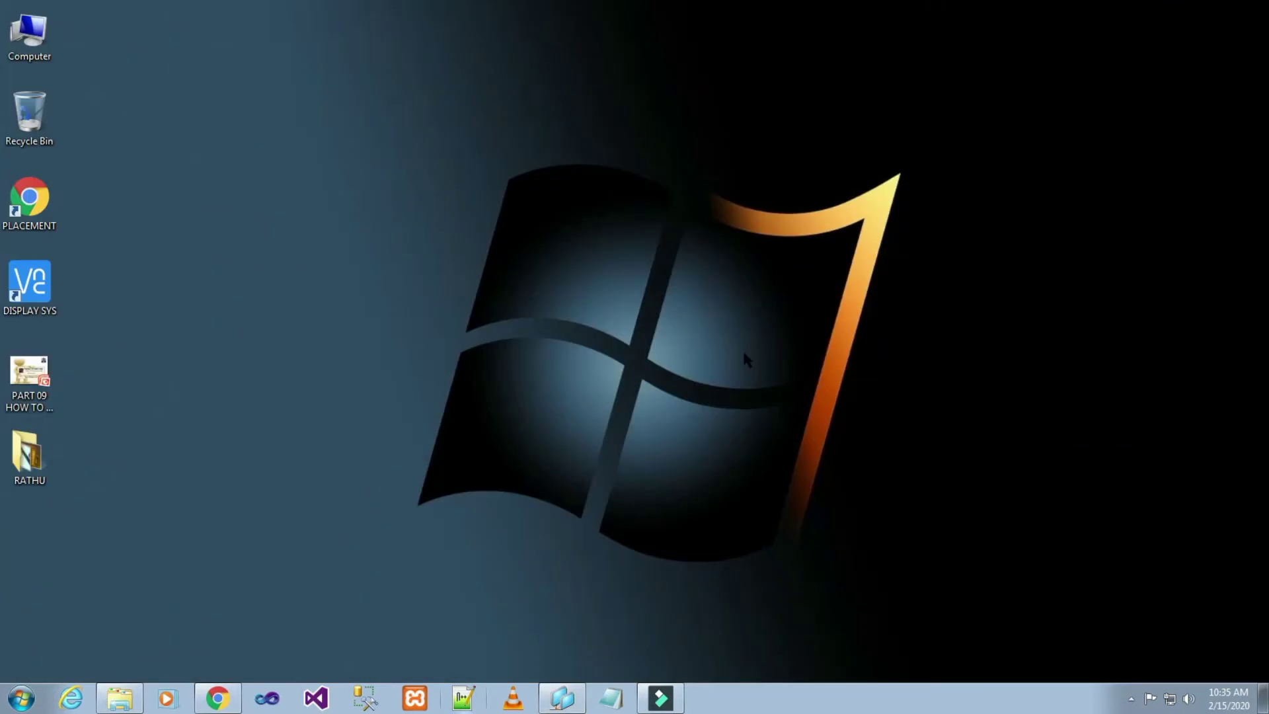
{"action": "left_click", "coordinate": [562, 699]}
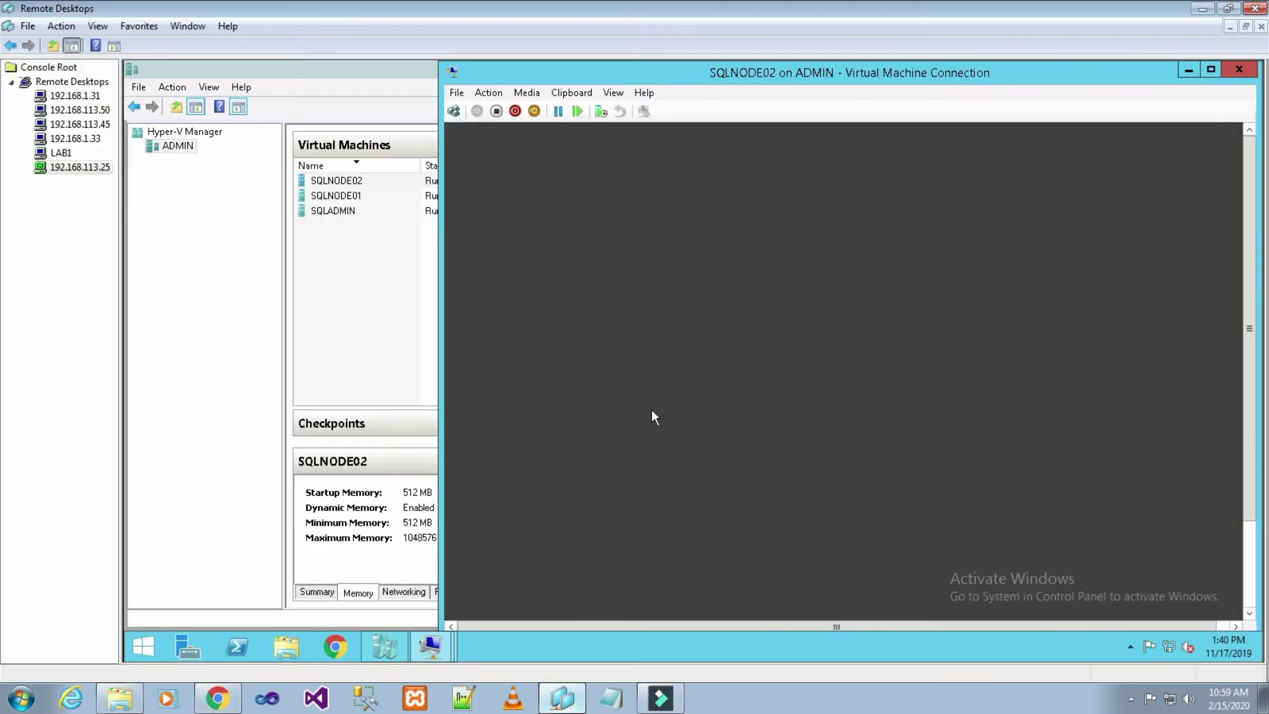
{"action": "left_click", "coordinate": [452, 111]}
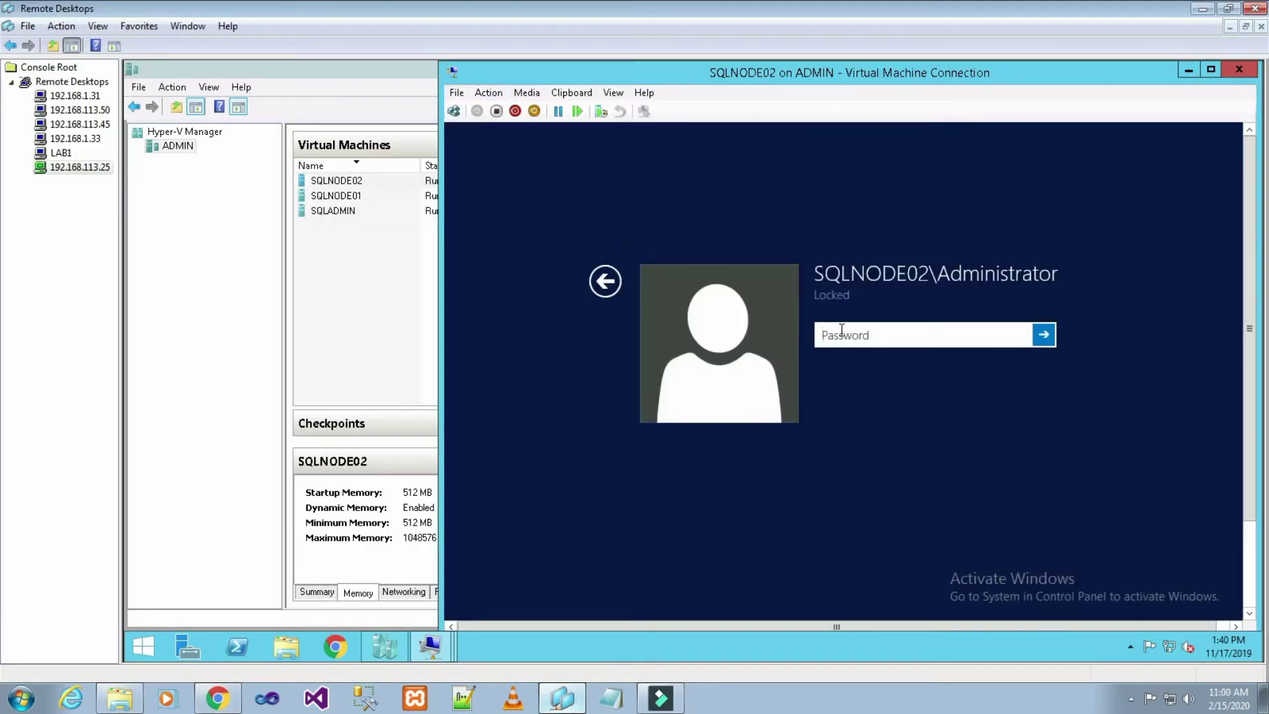
{"action": "type", "text": "***********"}
{"action": "key", "text": "Return"}
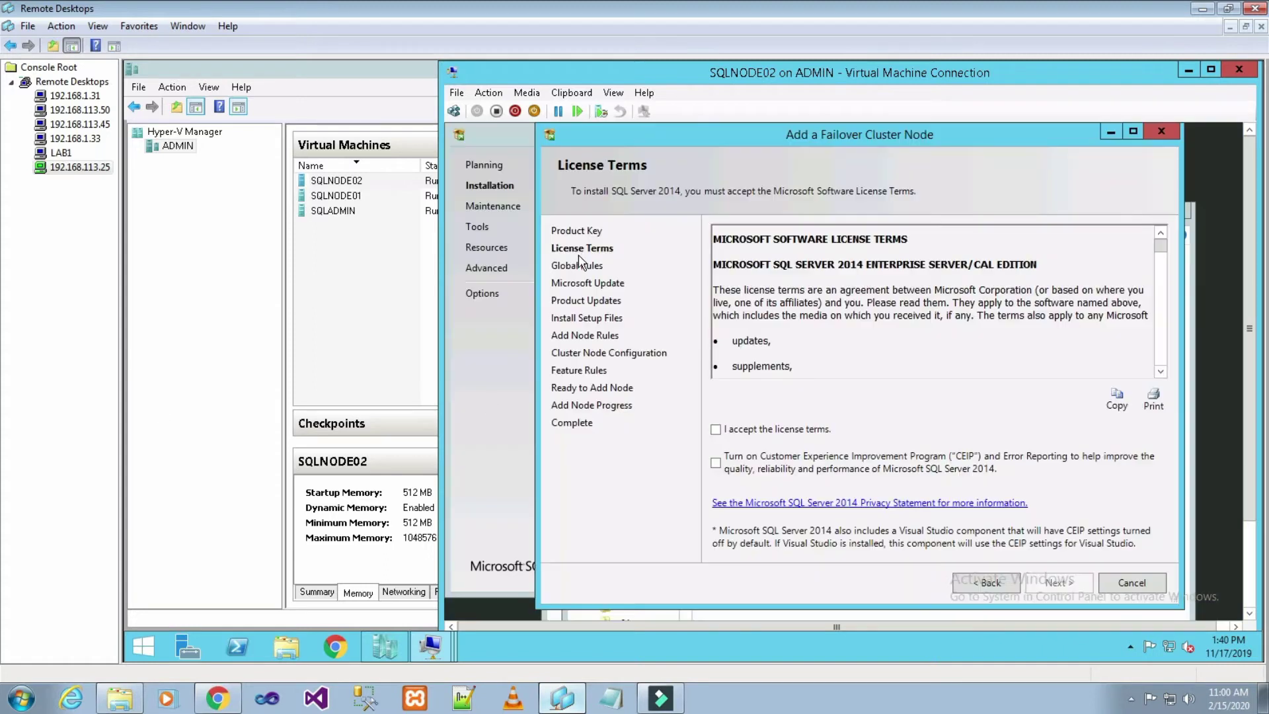
- Accept the SQL Server 2014 Enterprise license terms and continue past Global Rules (8 of 8 passed)
{"action": "left_click", "coordinate": [717, 431]}
{"action": "left_click", "coordinate": [1070, 582]}
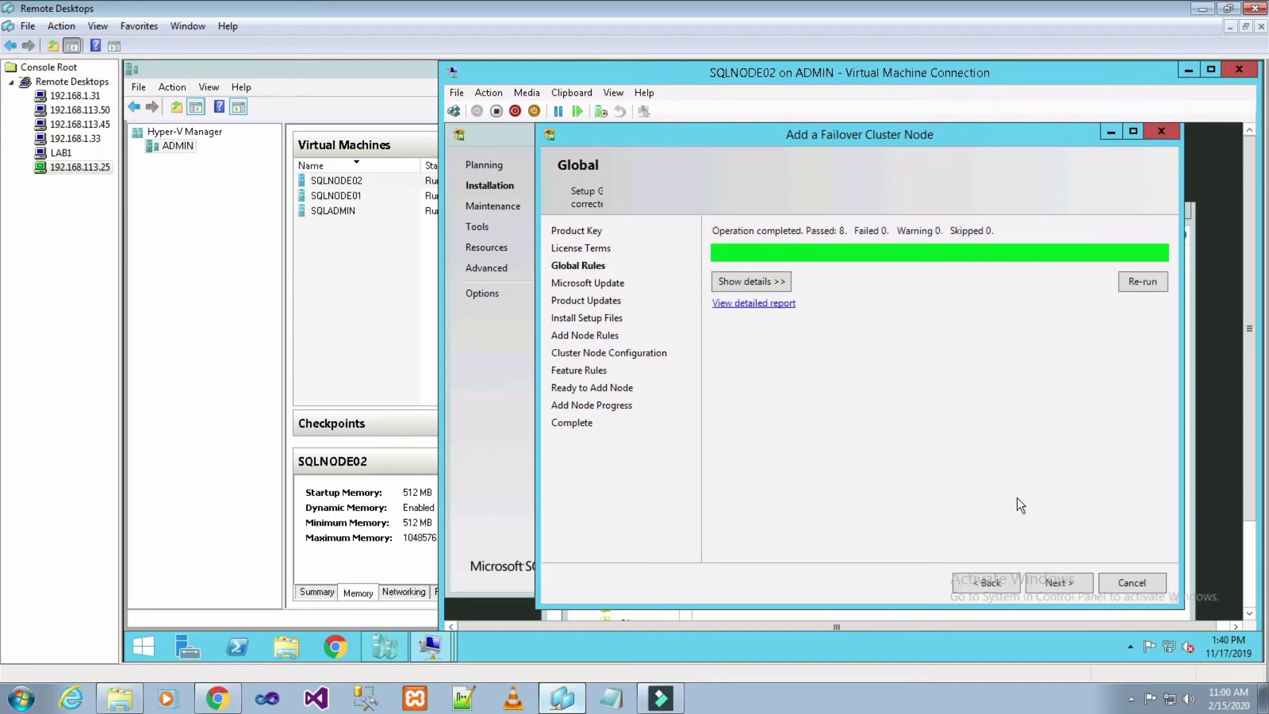
{"action": "left_click", "coordinate": [1065, 582]}
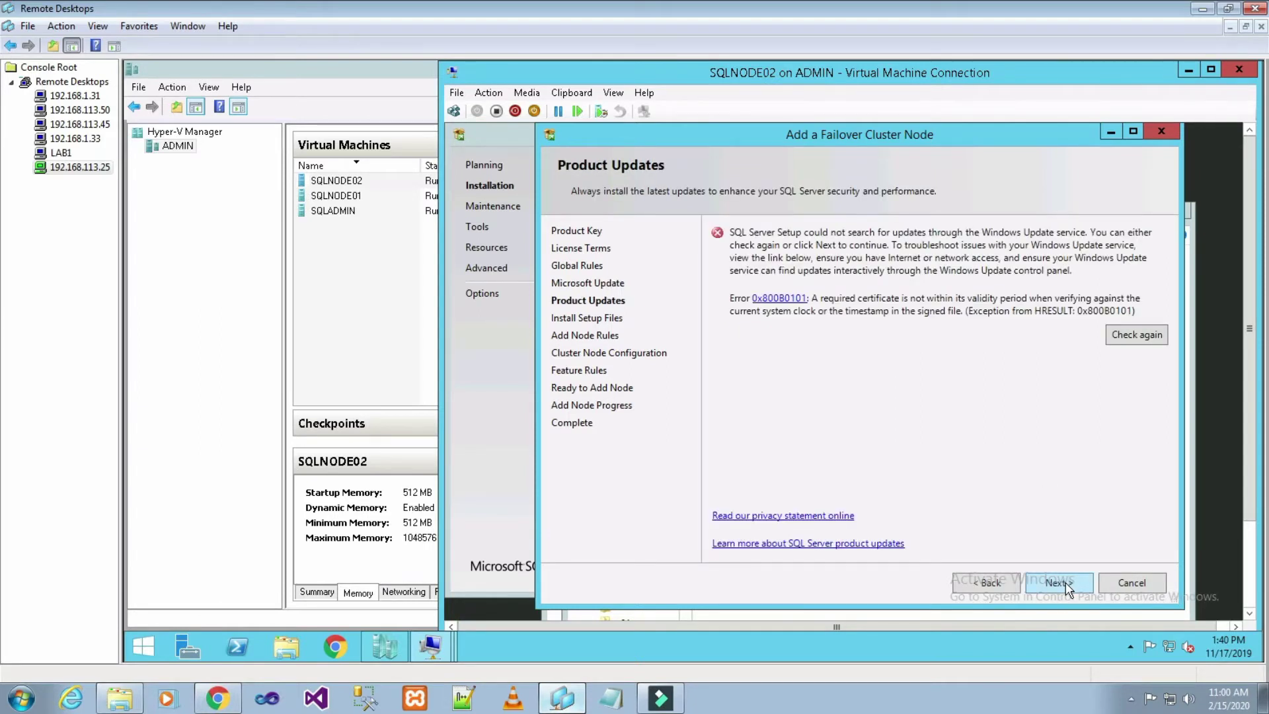
- Continue past Product Updates despite the 0x80080101 Windows Update error
{"action": "left_click", "coordinate": [1066, 586]}
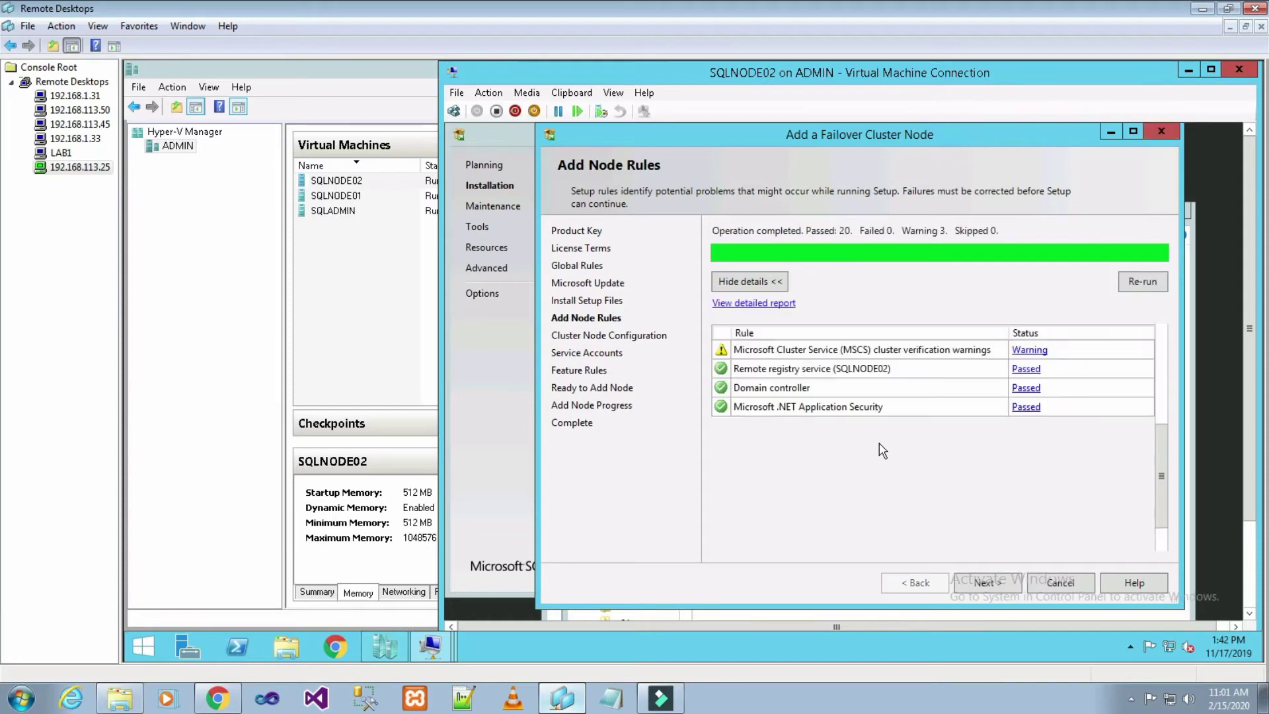
- Pass Add Node Rules, widen the Instance Name and Cluster Network Name columns, and confirm the cluster node
{"action": "left_click", "coordinate": [987, 583]}
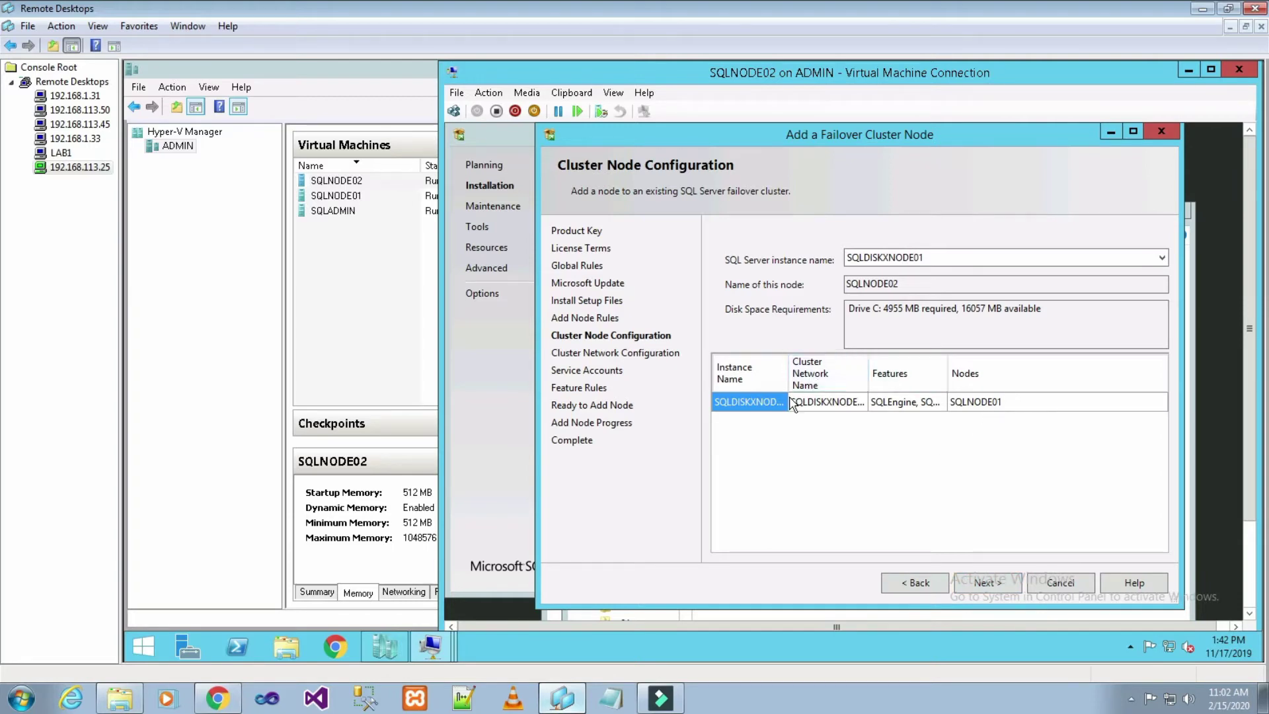
{"action": "left_click_drag", "start_coordinate": [788, 369], "coordinate": [833, 369]}
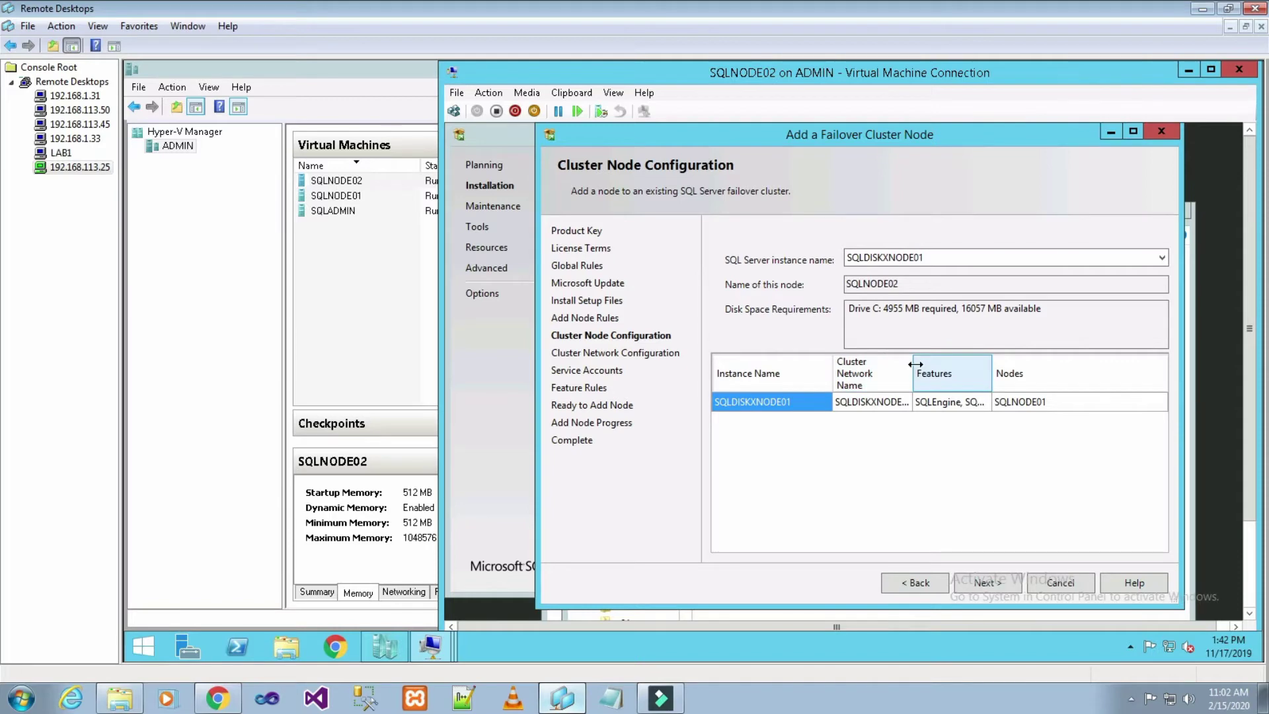
{"action": "left_click_drag", "start_coordinate": [913, 368], "coordinate": [953, 365]}
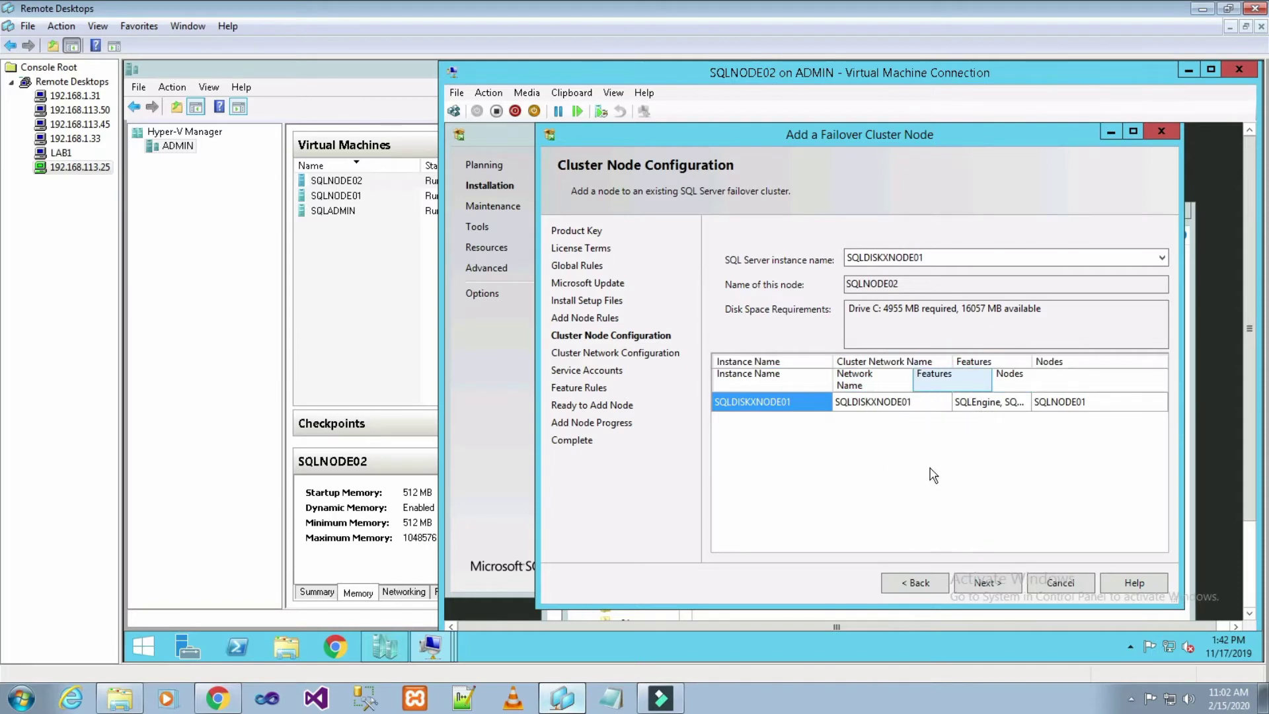
{"action": "left_click", "coordinate": [1001, 590]}
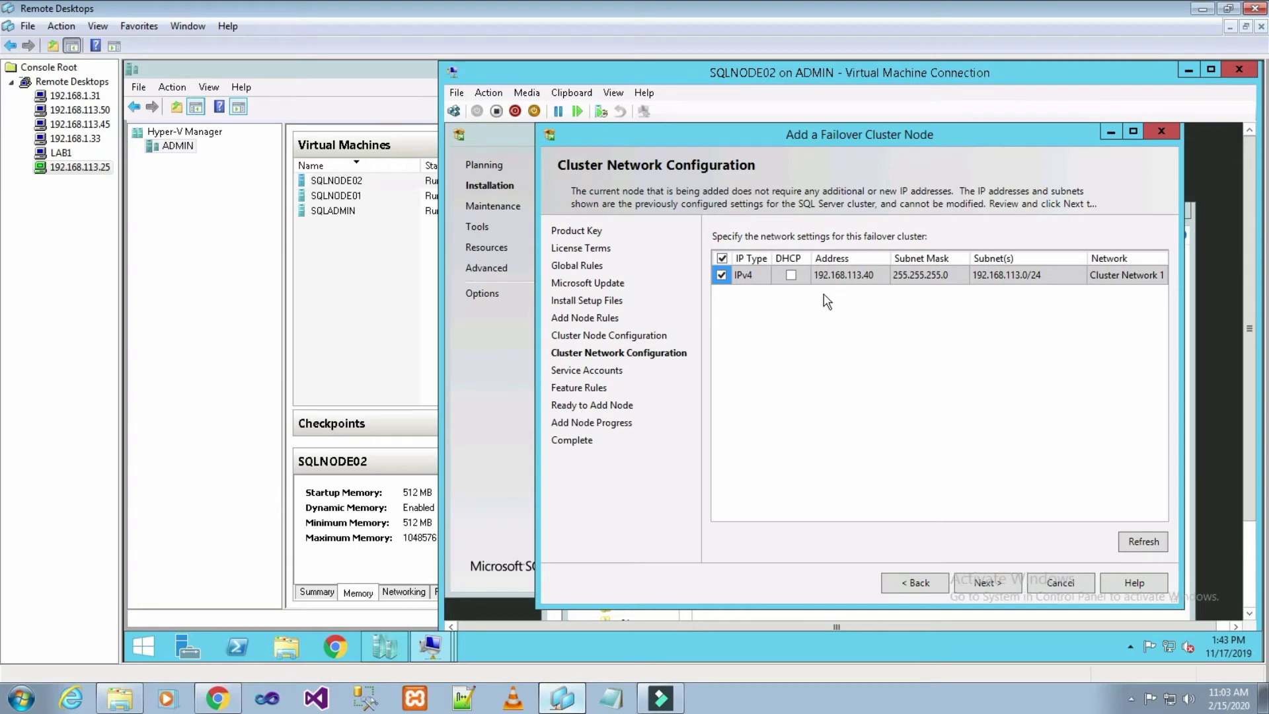
- Check the 192.168.113.0/24 subnet entry and accept the cluster network settings
{"action": "left_click", "coordinate": [1063, 278]}
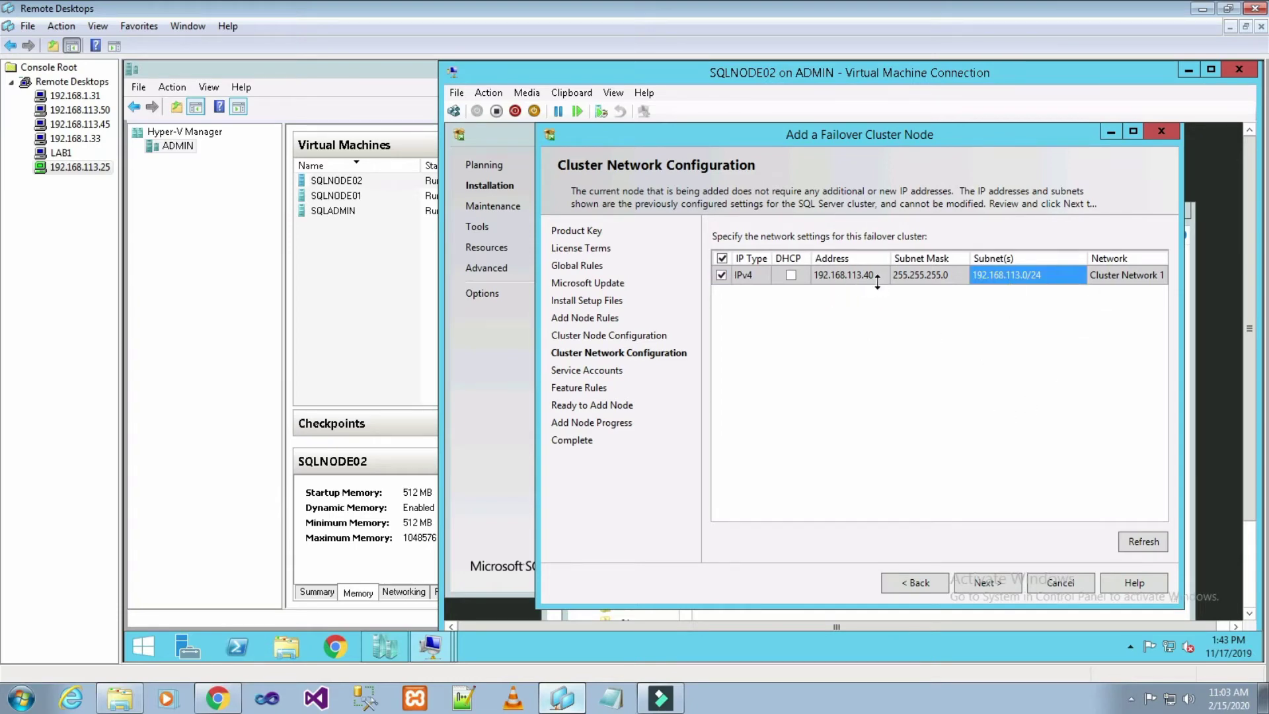
{"action": "left_click", "coordinate": [1007, 589]}
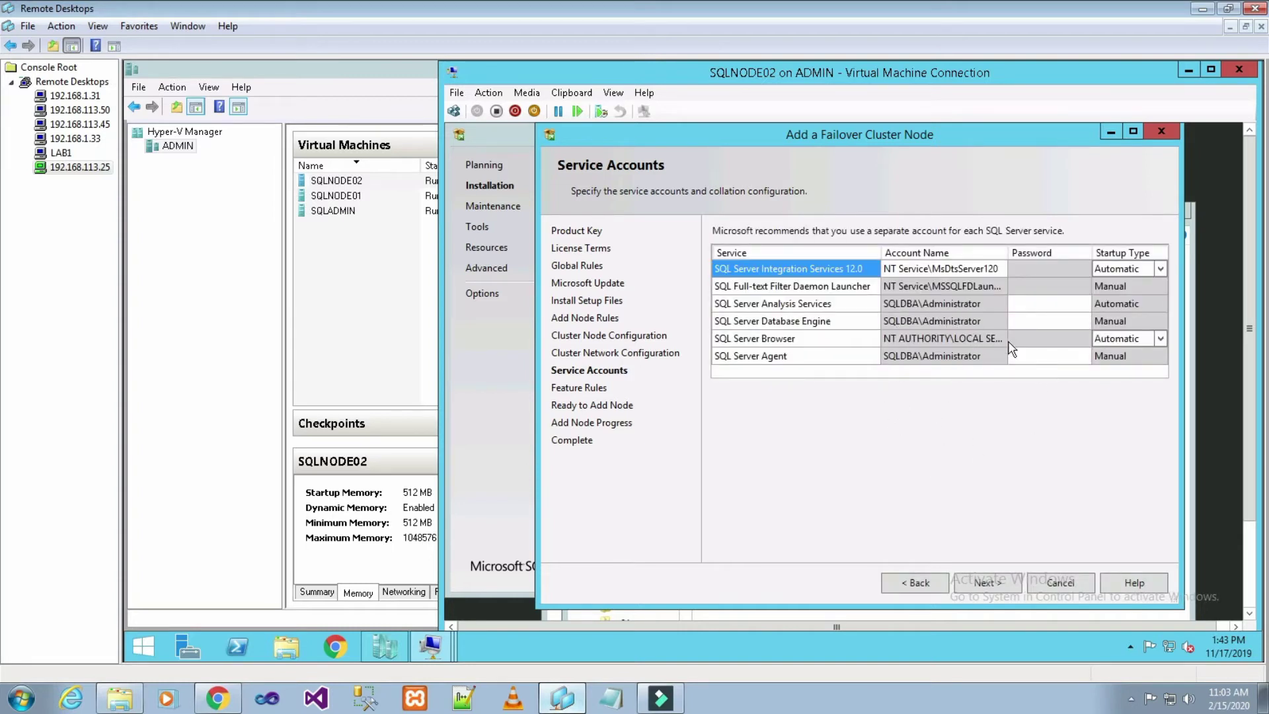
- Enter the account passwords for Analysis Services, Database Engine and SQL Server Agent, then continue
{"action": "left_click", "coordinate": [1019, 304]}
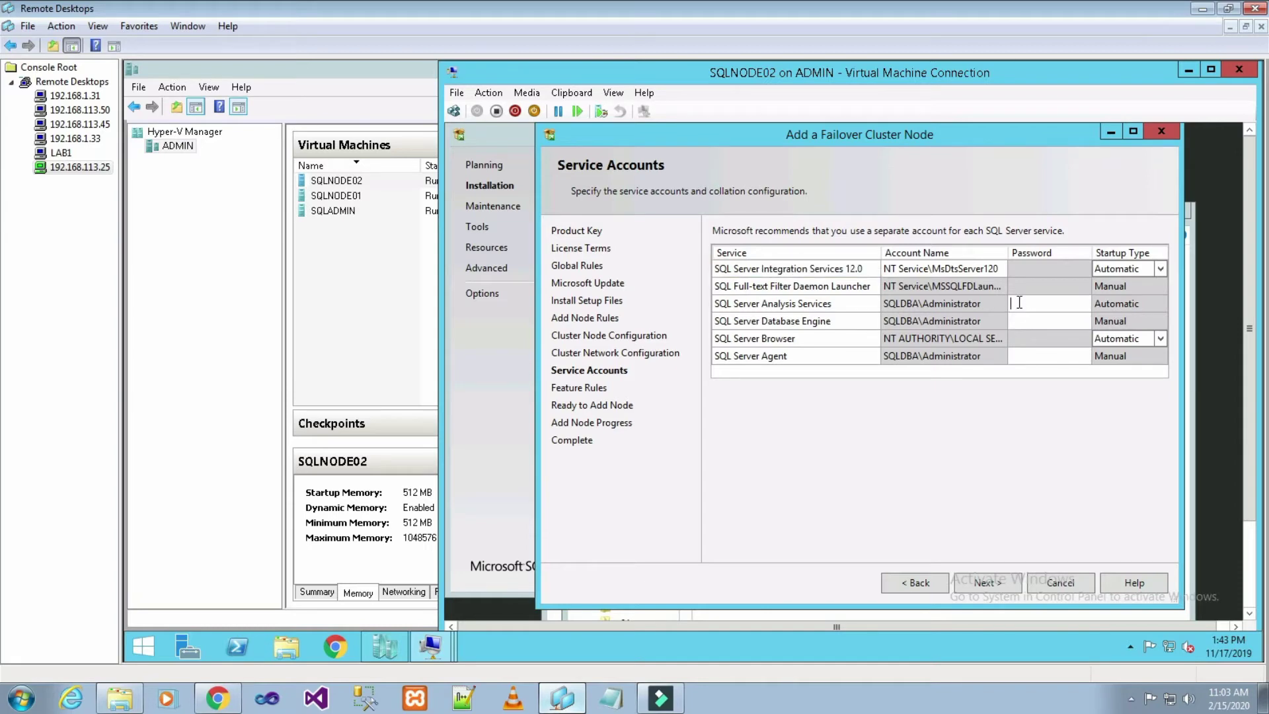
{"action": "type", "text": "Pa$$w0rd123"}
{"action": "key", "text": "Tab"}
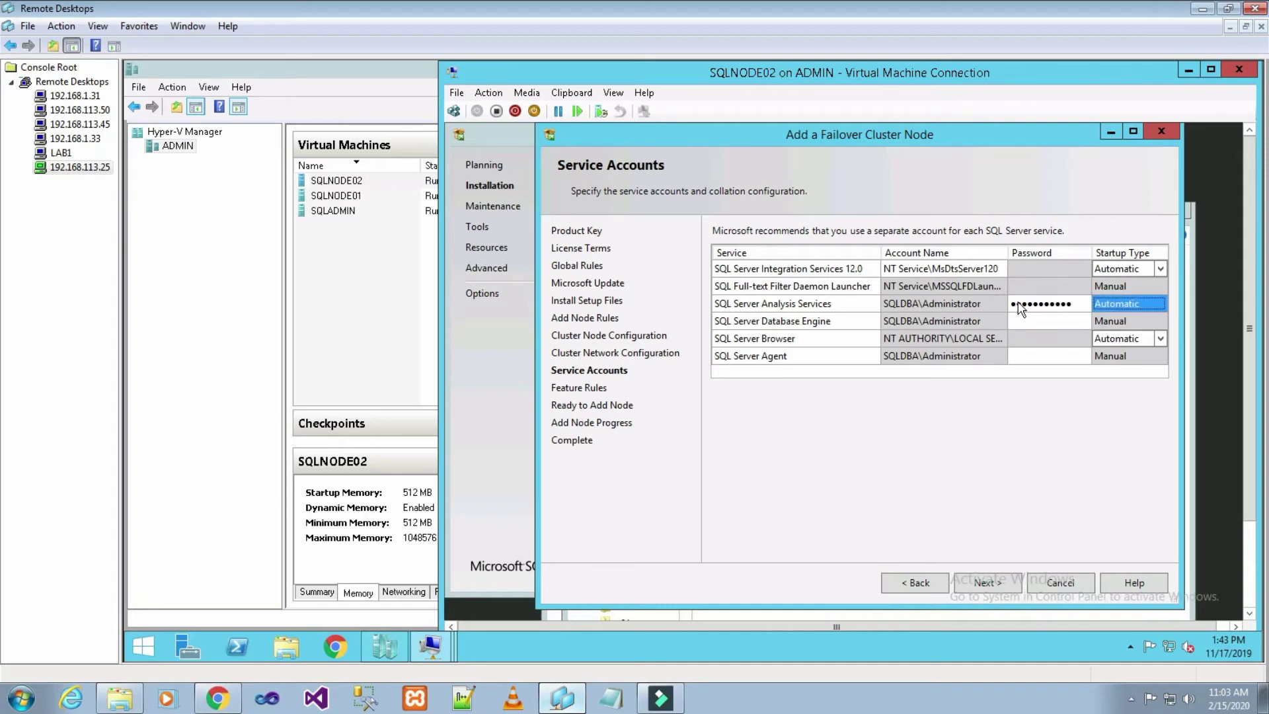
{"action": "left_click", "coordinate": [1032, 321]}
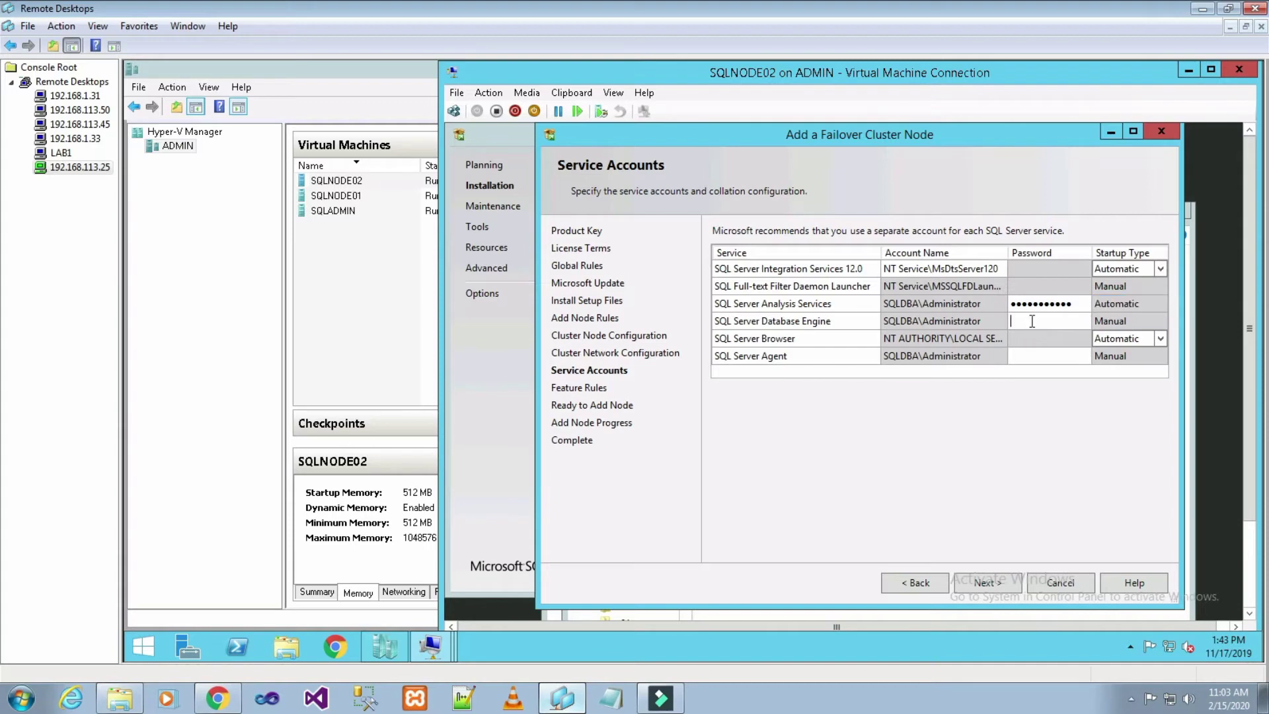
{"action": "type", "text": "P@ssw0rd123"}
{"action": "left_click", "coordinate": [1029, 357]}
{"action": "type", "text": "P@ssw0rd123"}
{"action": "left_click", "coordinate": [1004, 582]}
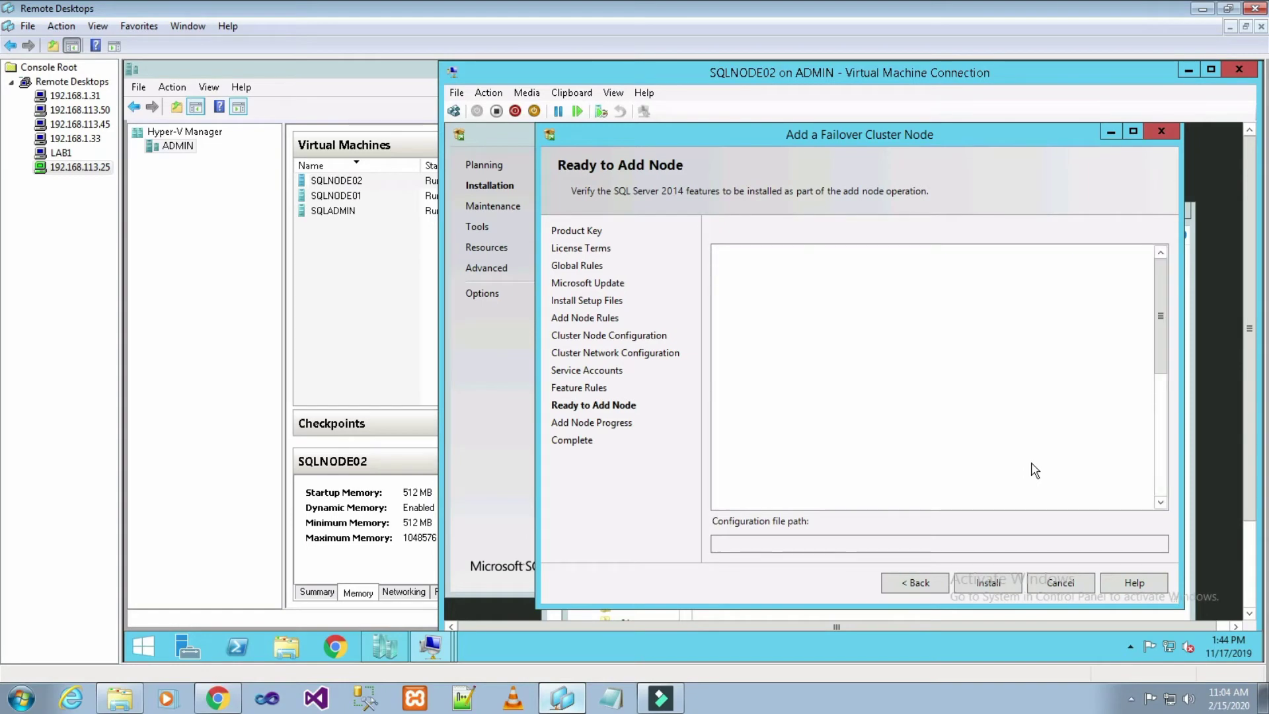
- Install from the Ready to Add Node page to begin adding SQLNODE02 to the cluster
{"action": "left_click", "coordinate": [1014, 586]}
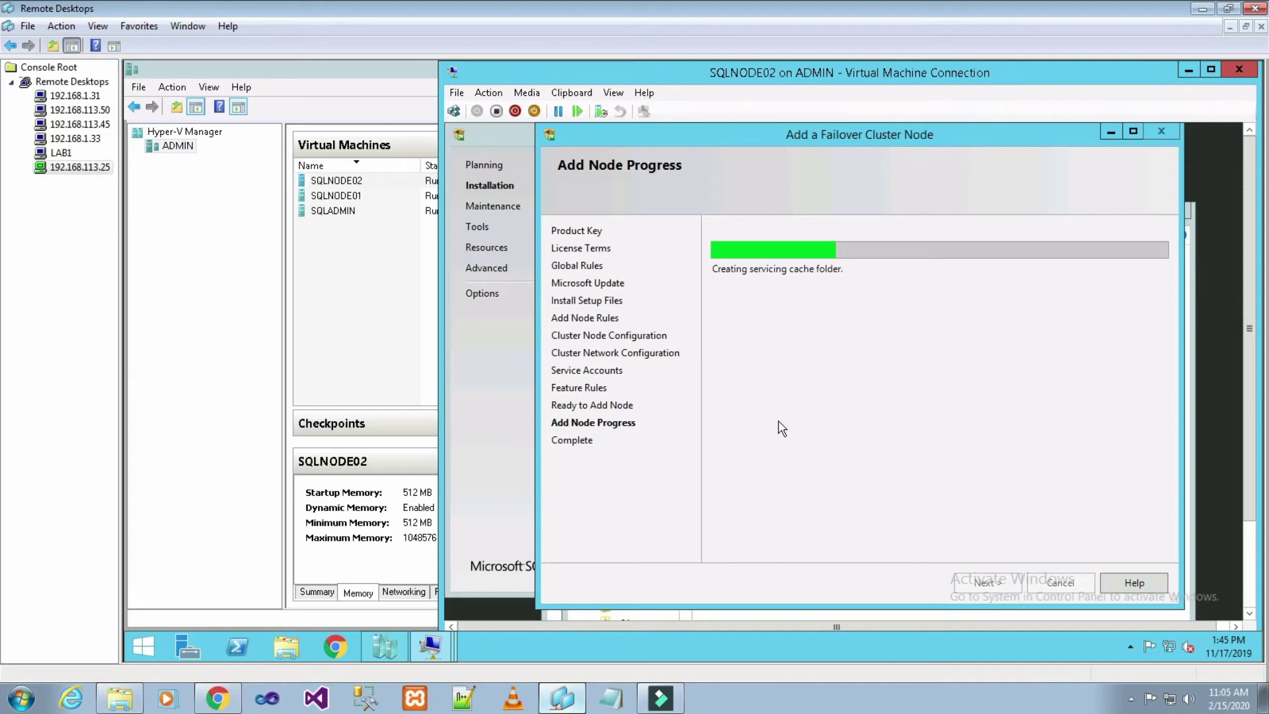
- Minimize the Remote Desktops window while the add-node installation runs
{"action": "left_click", "coordinate": [1199, 10]}
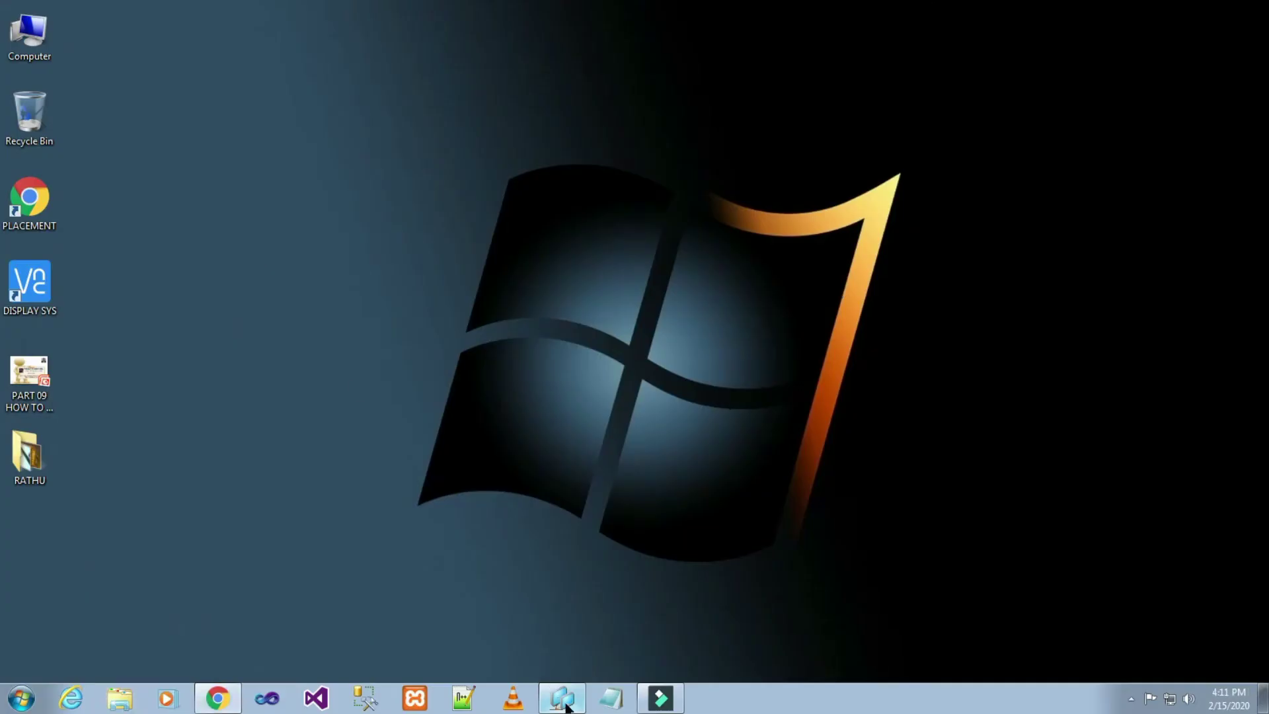
- Restore Remote Desktops, review the successful Complete page, and close the add-node wizard
{"action": "left_click", "coordinate": [562, 699]}
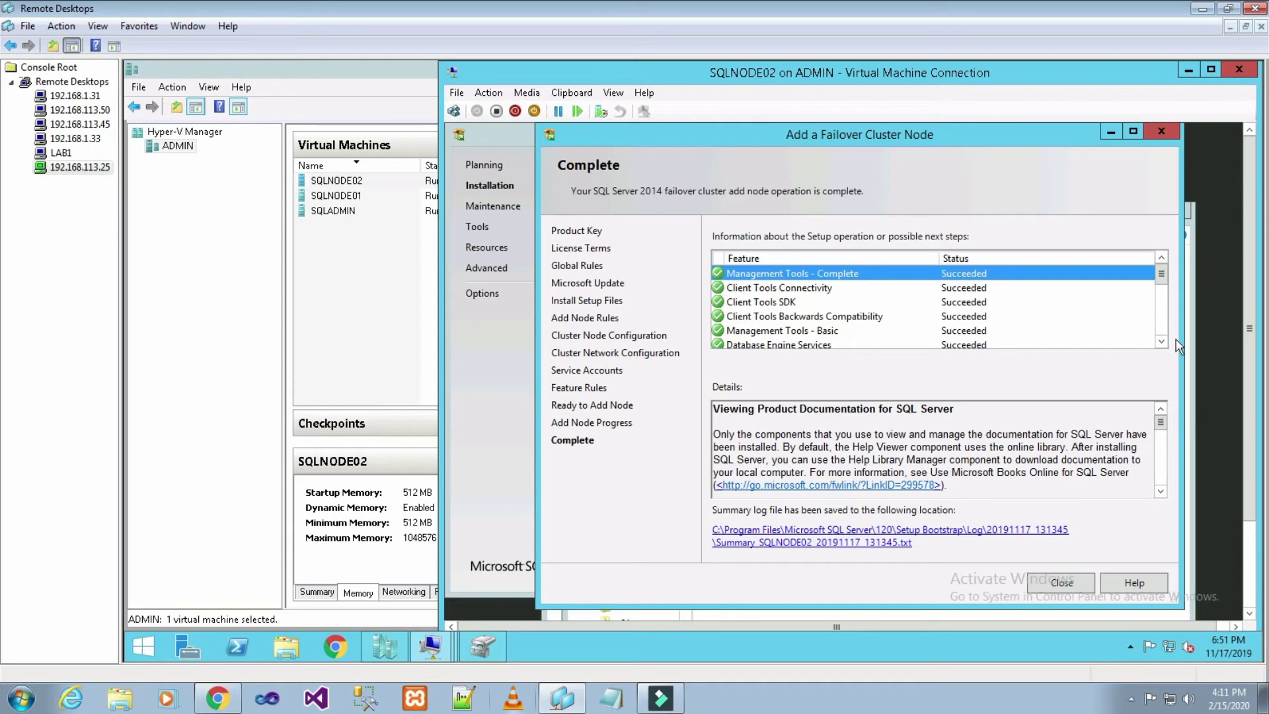
{"action": "left_click", "coordinate": [1058, 584]}
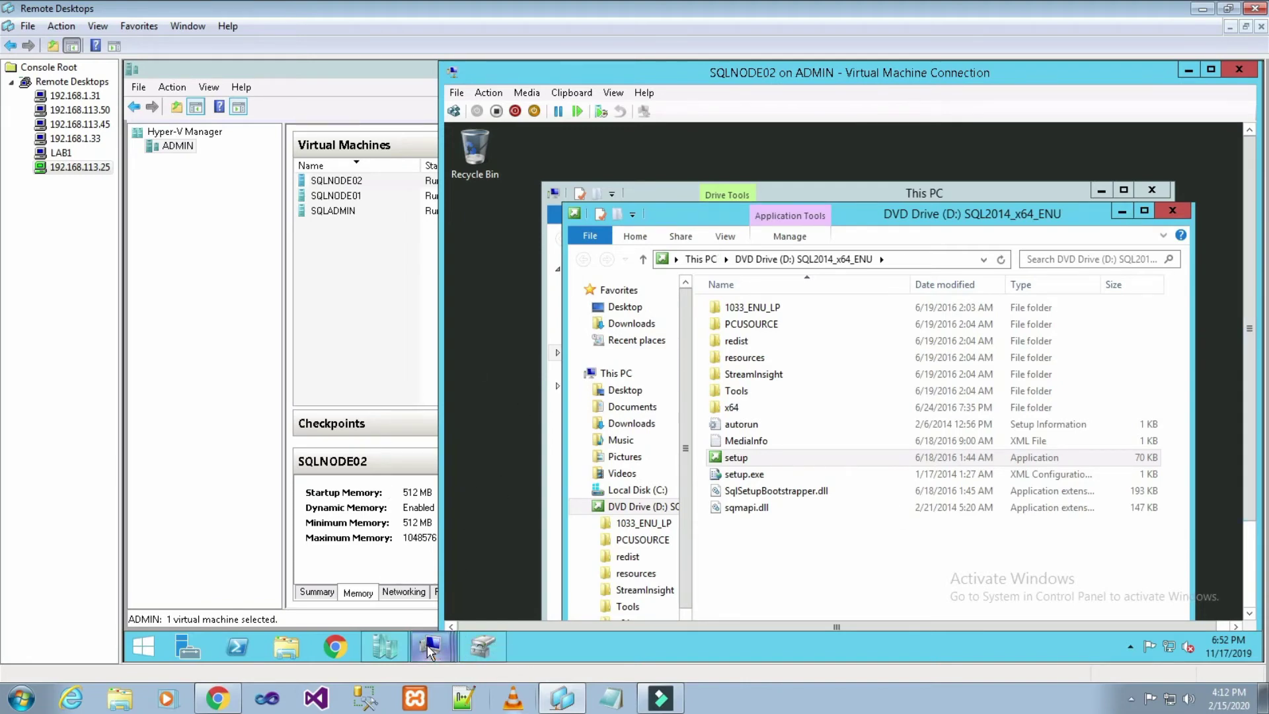
- Bring up the SQLADMIN VM, send Ctrl+Alt+Delete, and sign in with the administrator password
{"action": "mouse_move", "coordinate": [431, 651]}
{"action": "left_click", "coordinate": [276, 569]}
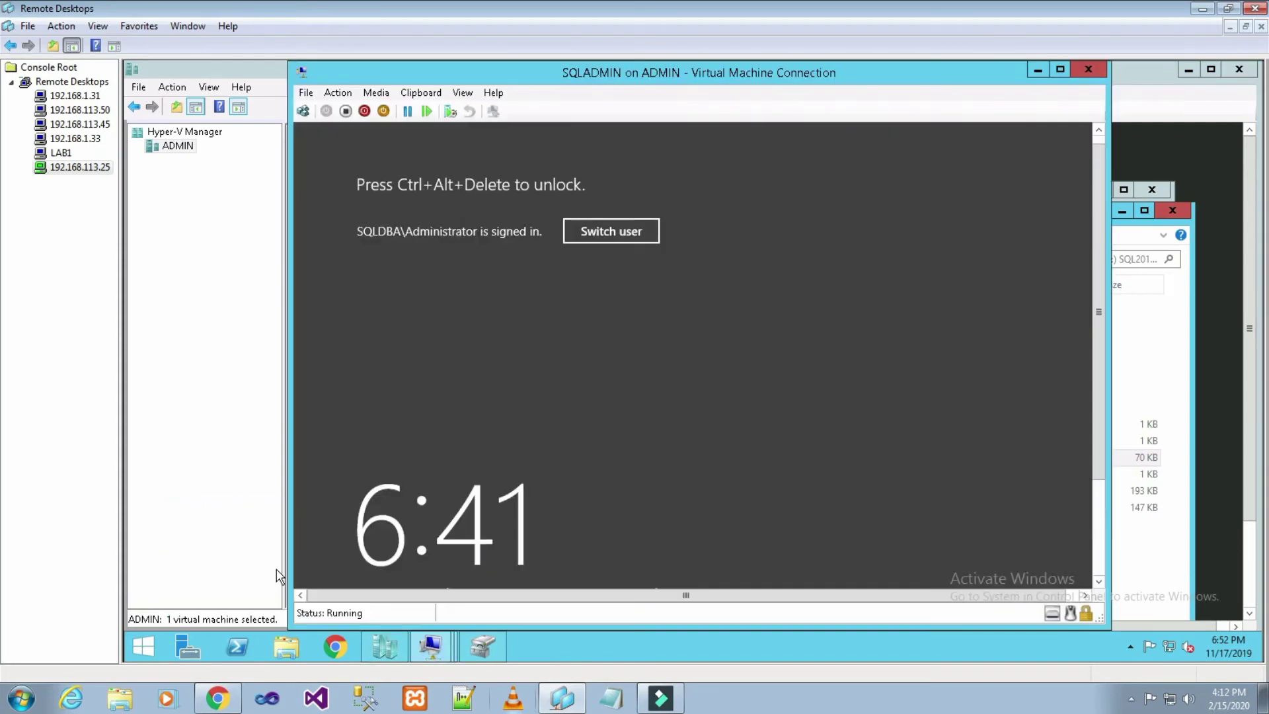
{"action": "left_click", "coordinate": [308, 112]}
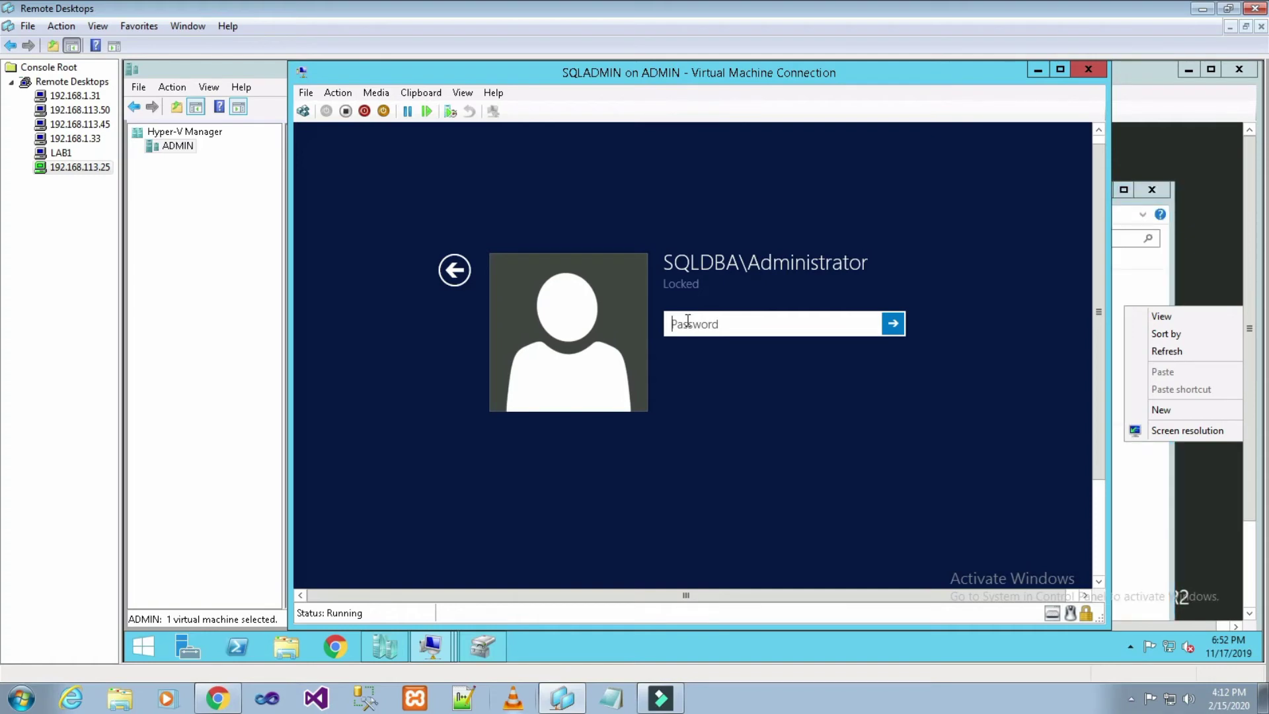
{"action": "type", "text": "••••••••••••"}
{"action": "key", "text": "Return"}
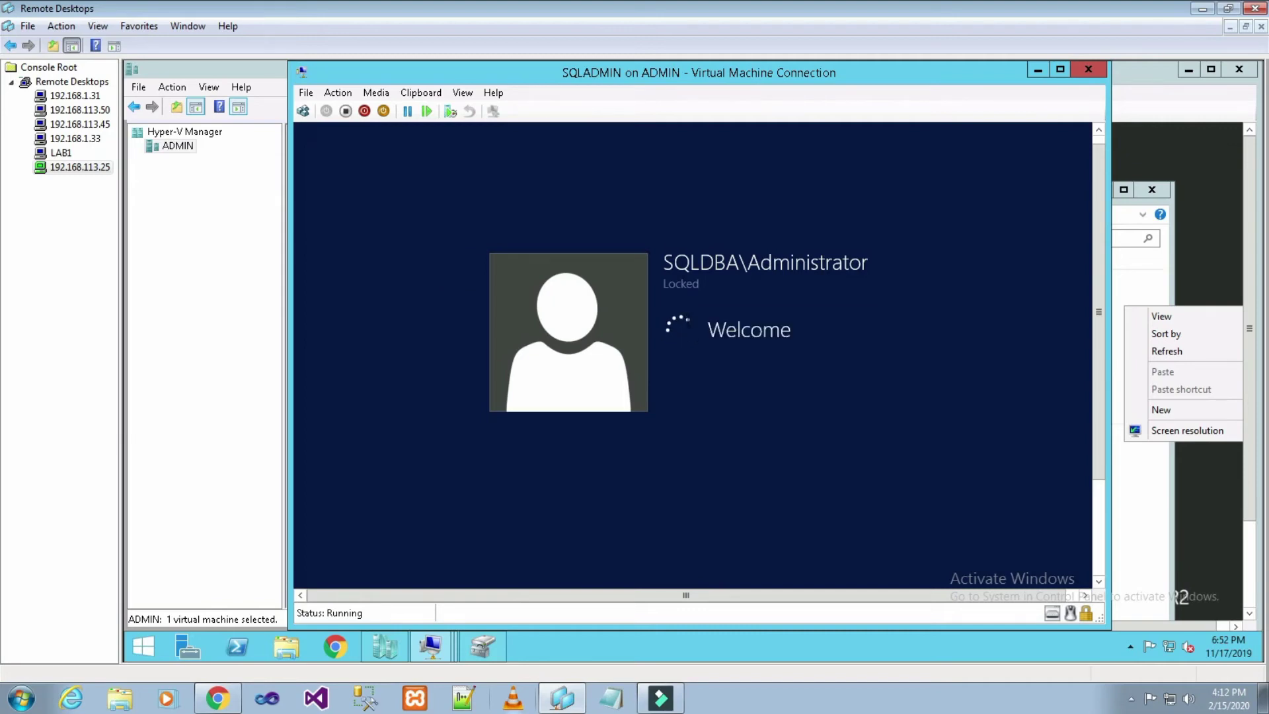
- Minimize This PC and refresh the SQLNODE02 desktop, then open the cluster's Roles on SQLADMIN
{"action": "left_click", "coordinate": [1169, 361]}
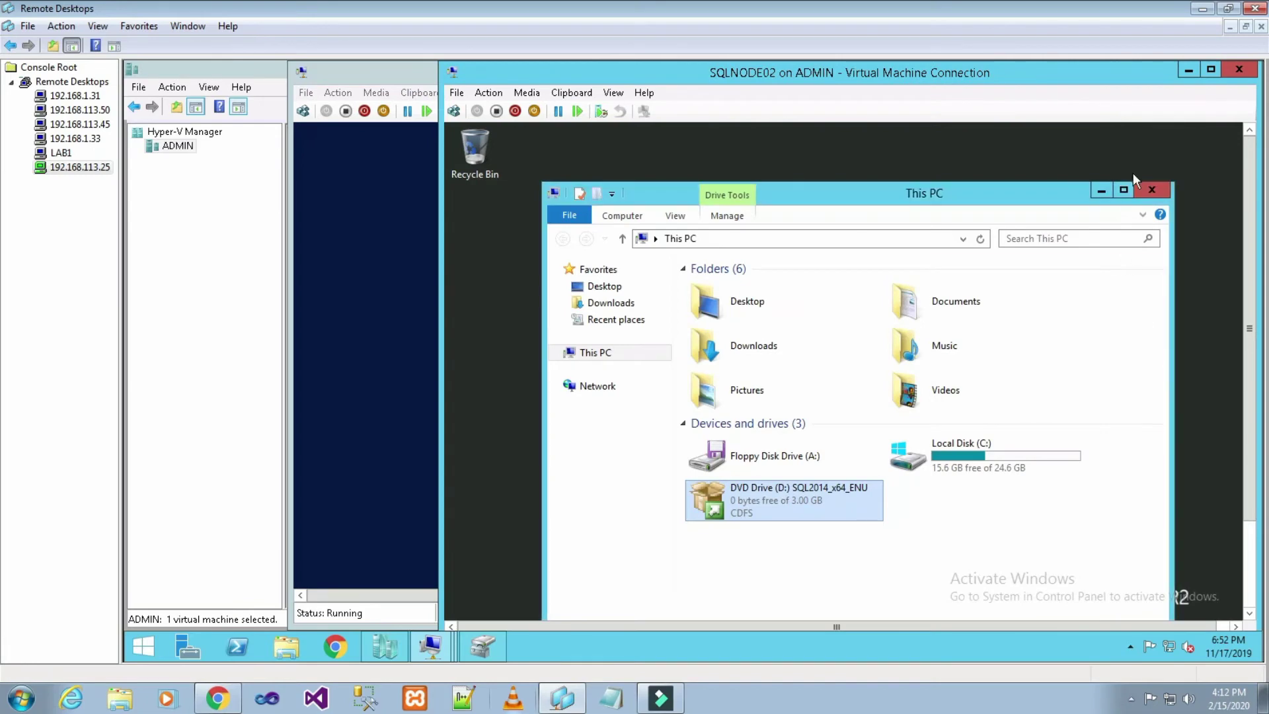
{"action": "left_click", "coordinate": [1102, 191]}
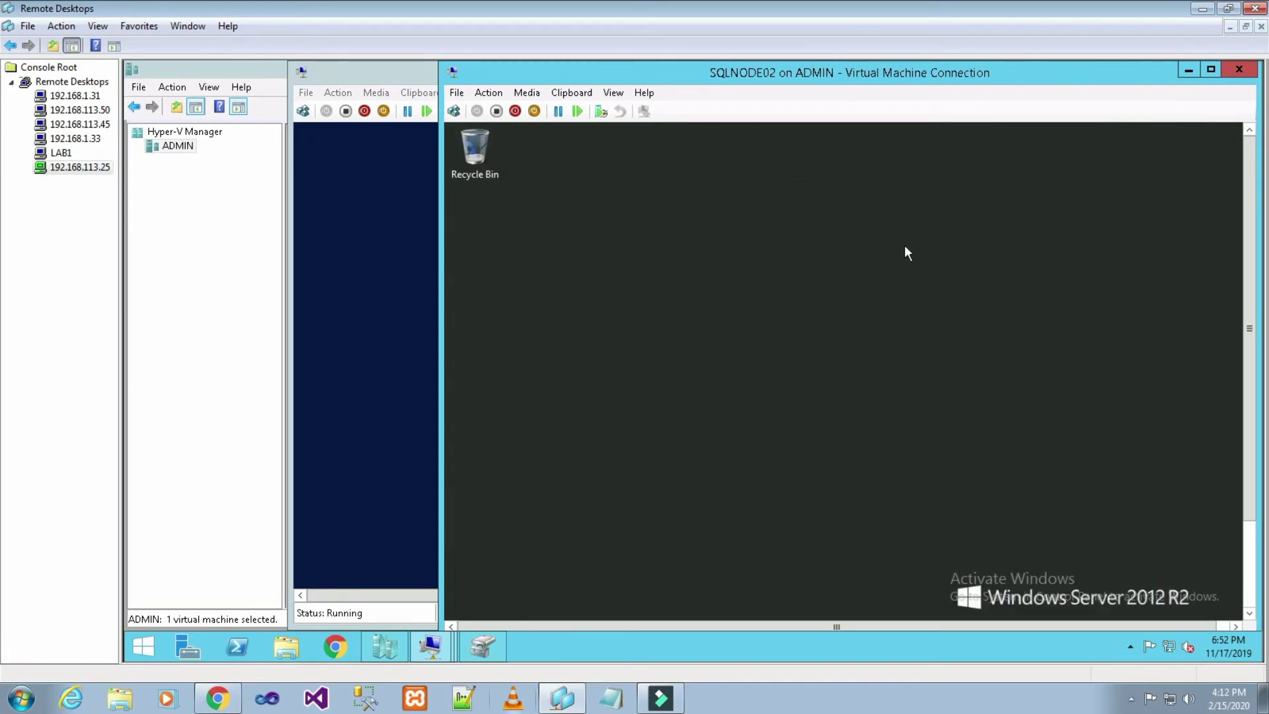
{"action": "right_click", "coordinate": [904, 245]}
{"action": "left_click", "coordinate": [970, 293]}
{"action": "left_click", "coordinate": [367, 537]}
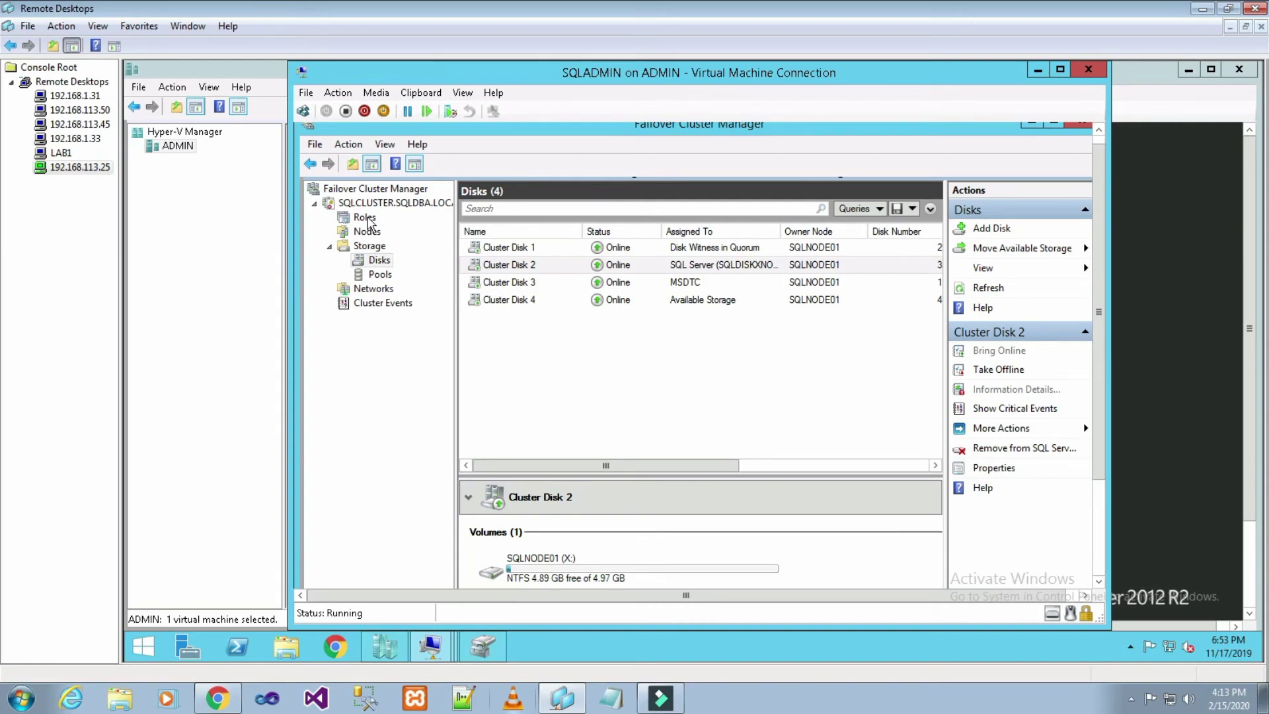
{"action": "left_click", "coordinate": [365, 219]}
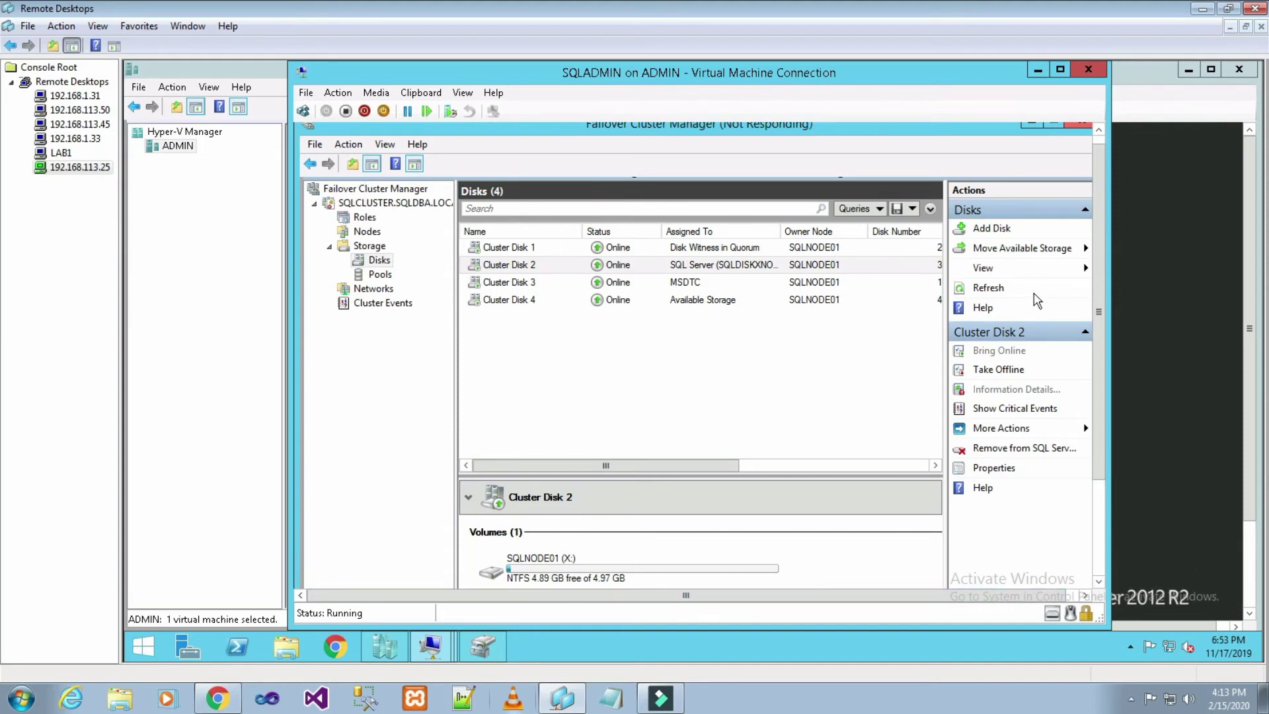
- Select Roles in Failover Cluster Manager, then switch to the SQLNODE02 VM console
{"action": "left_click", "coordinate": [366, 219]}
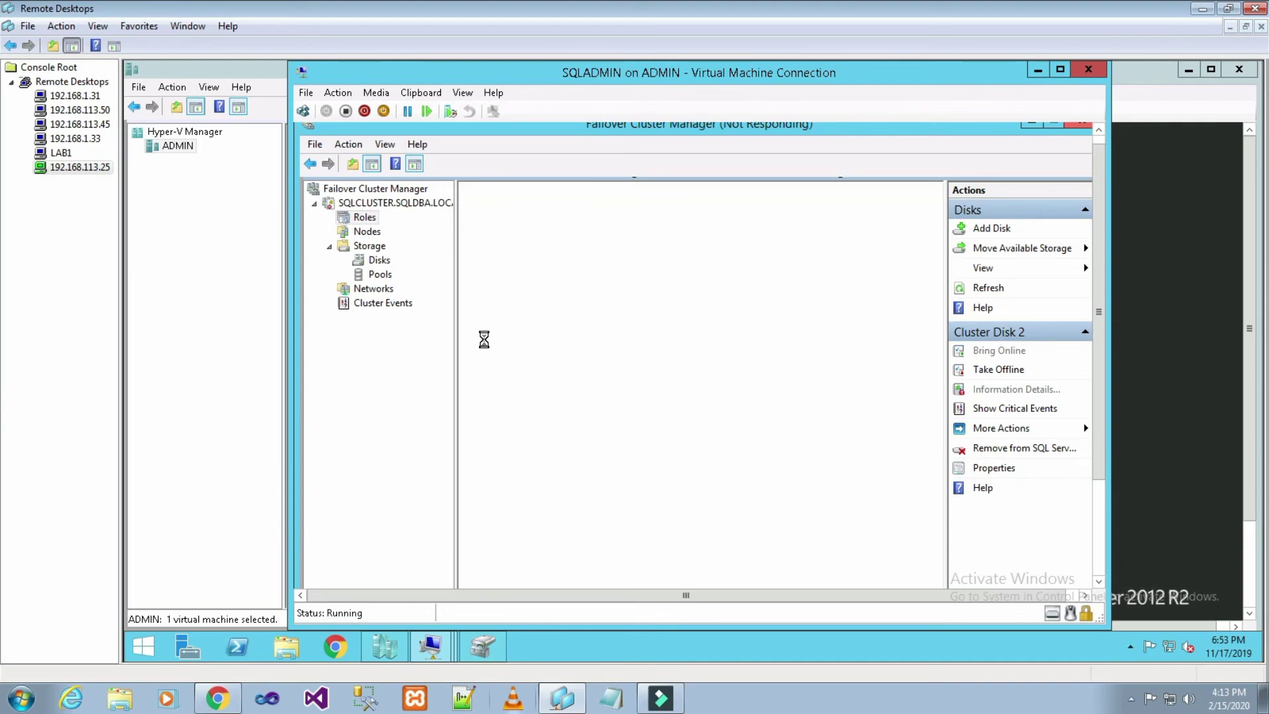
{"action": "left_click_drag", "start_coordinate": [1102, 354], "coordinate": [1100, 303]}
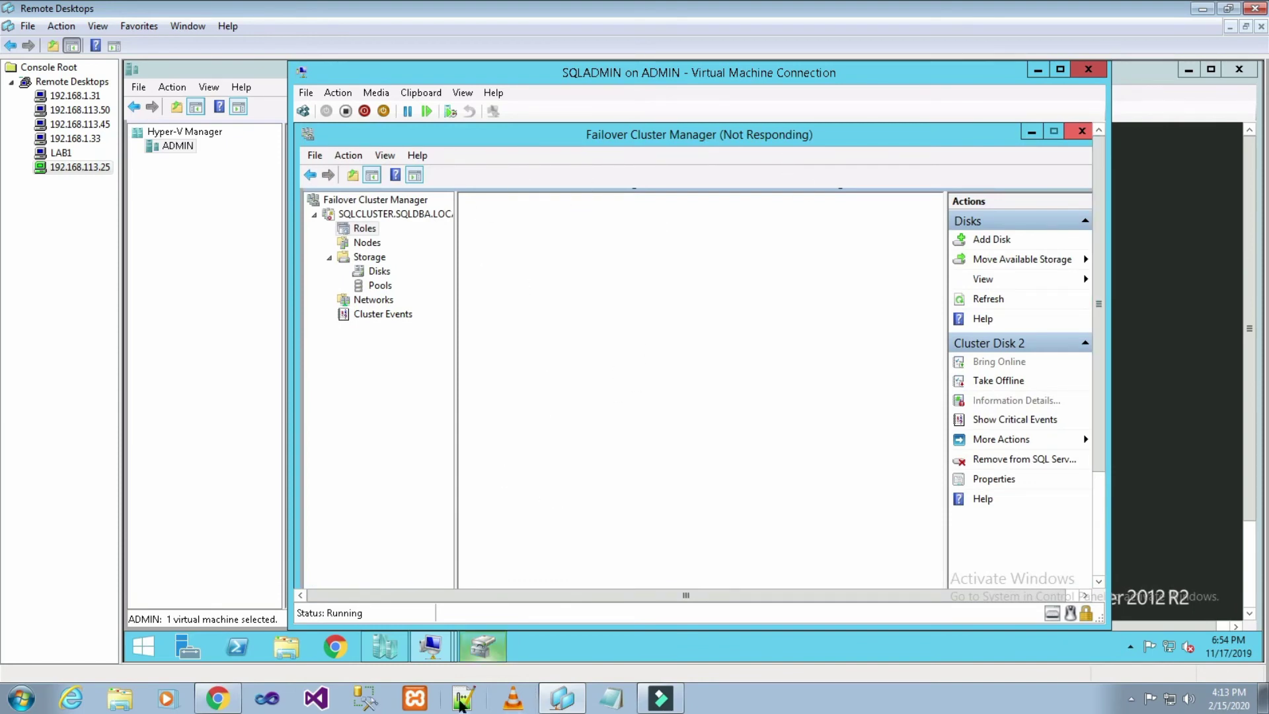
{"action": "left_click", "coordinate": [439, 653]}
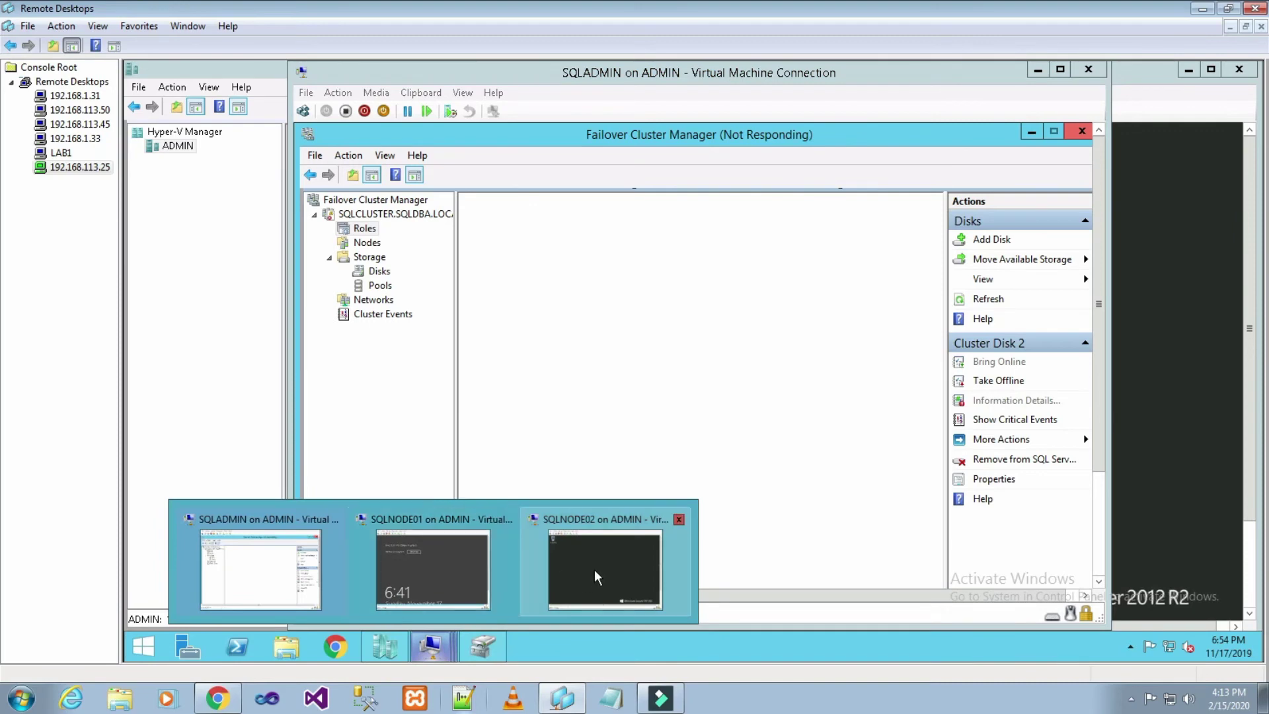
{"action": "left_click", "coordinate": [594, 569]}
{"action": "mouse_move", "coordinate": [437, 649]}
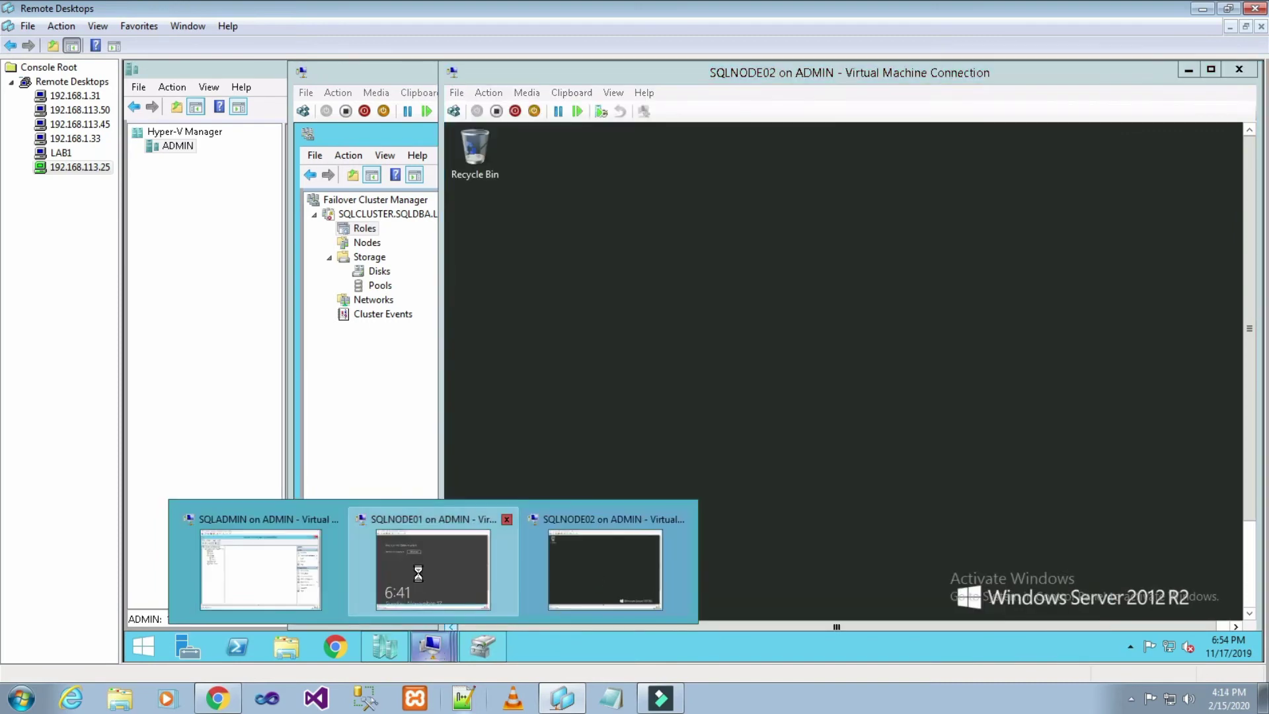
{"action": "left_click", "coordinate": [421, 580]}
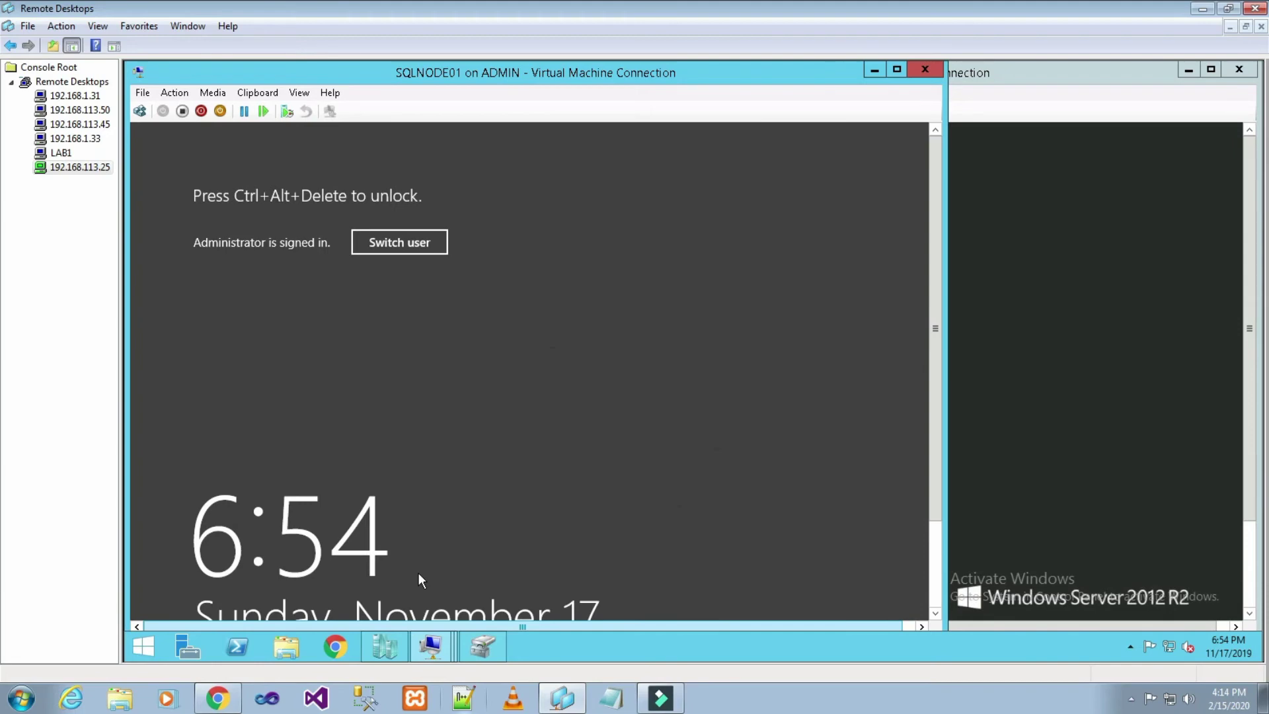
{"action": "mouse_move", "coordinate": [430, 648]}
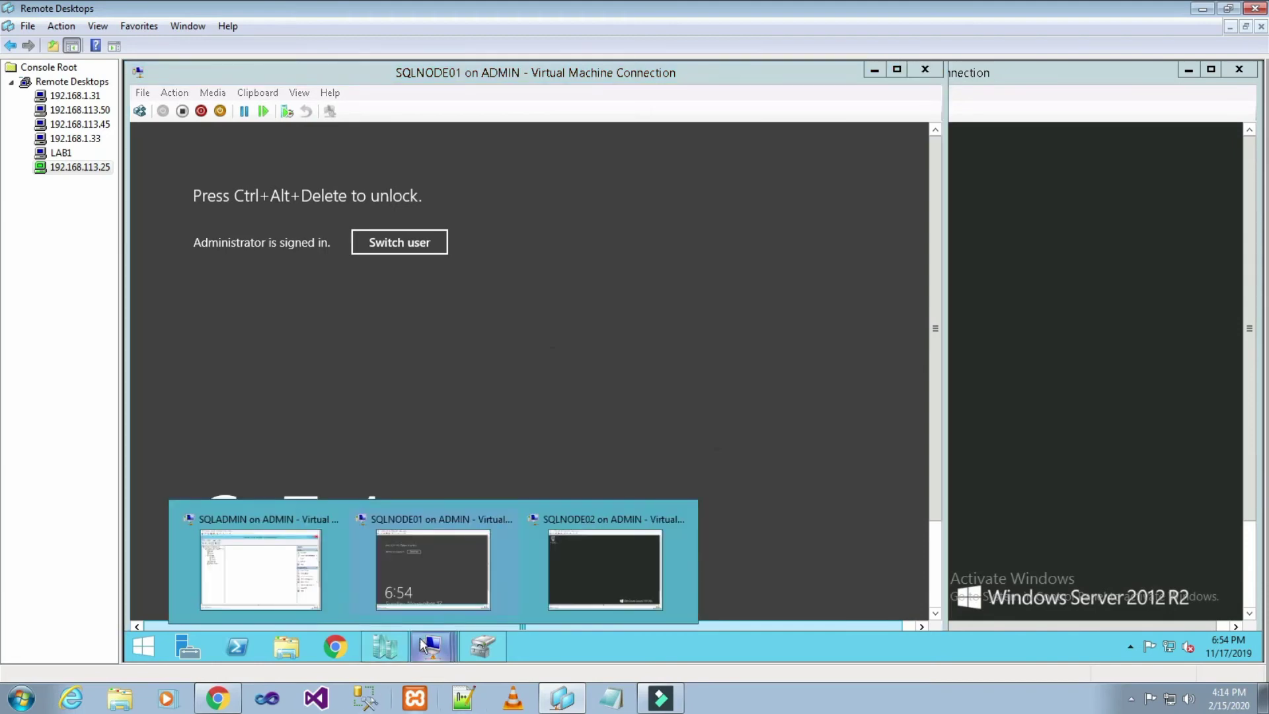
{"action": "left_click", "coordinate": [288, 570]}
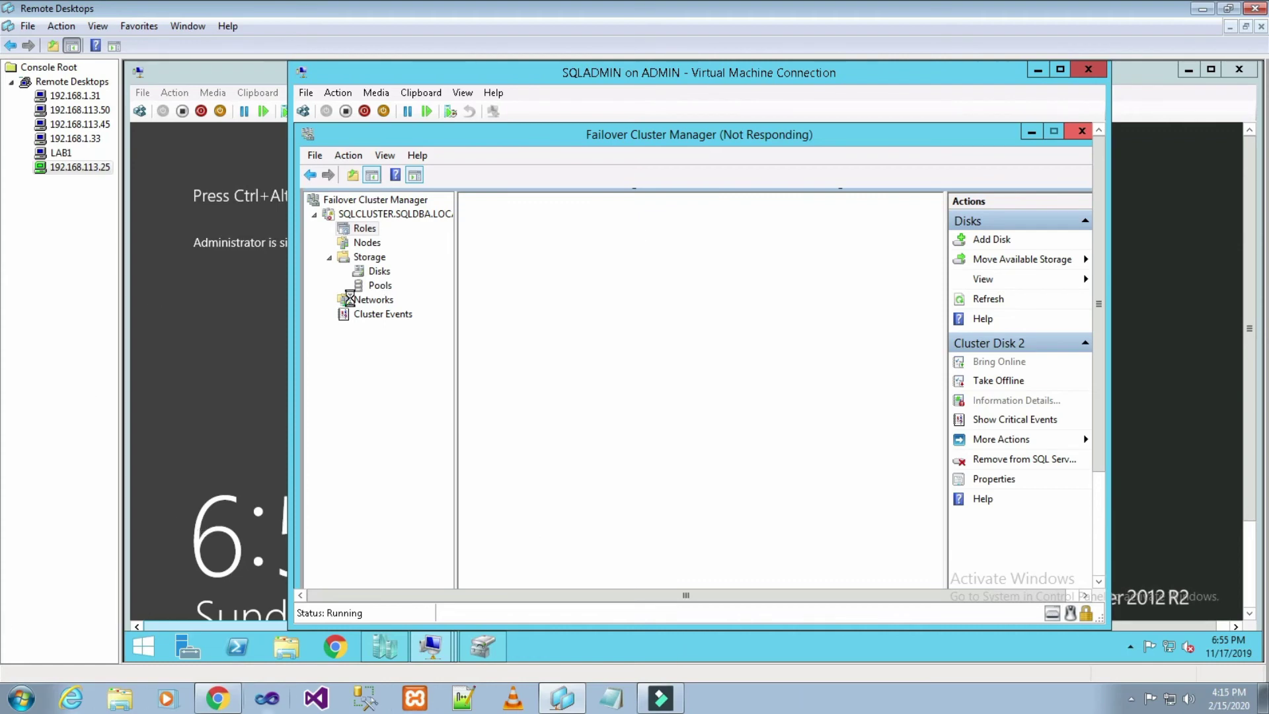
{"action": "left_click", "coordinate": [482, 653]}
{"action": "left_click", "coordinate": [482, 654]}
- Refresh the ADMIN host's virtual machine list in Hyper-V Manager
{"action": "left_click", "coordinate": [390, 649]}
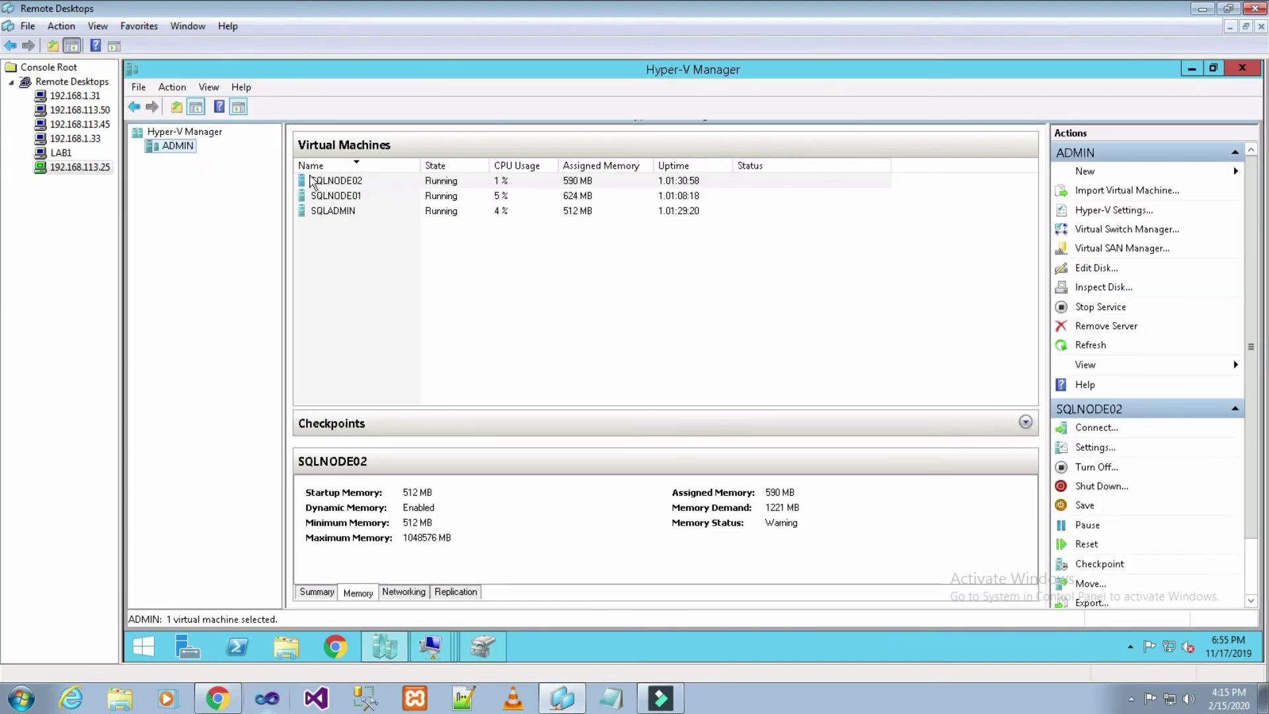
{"action": "right_click", "coordinate": [187, 146]}
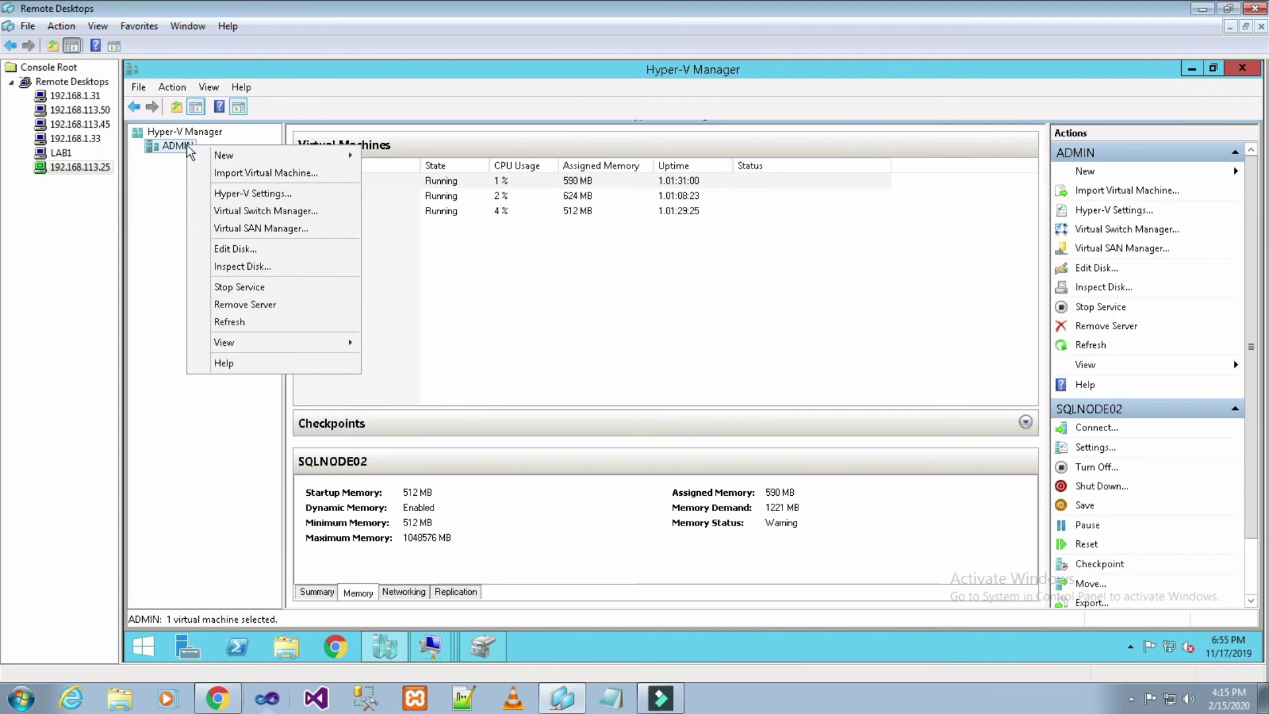
{"action": "left_click", "coordinate": [278, 323]}
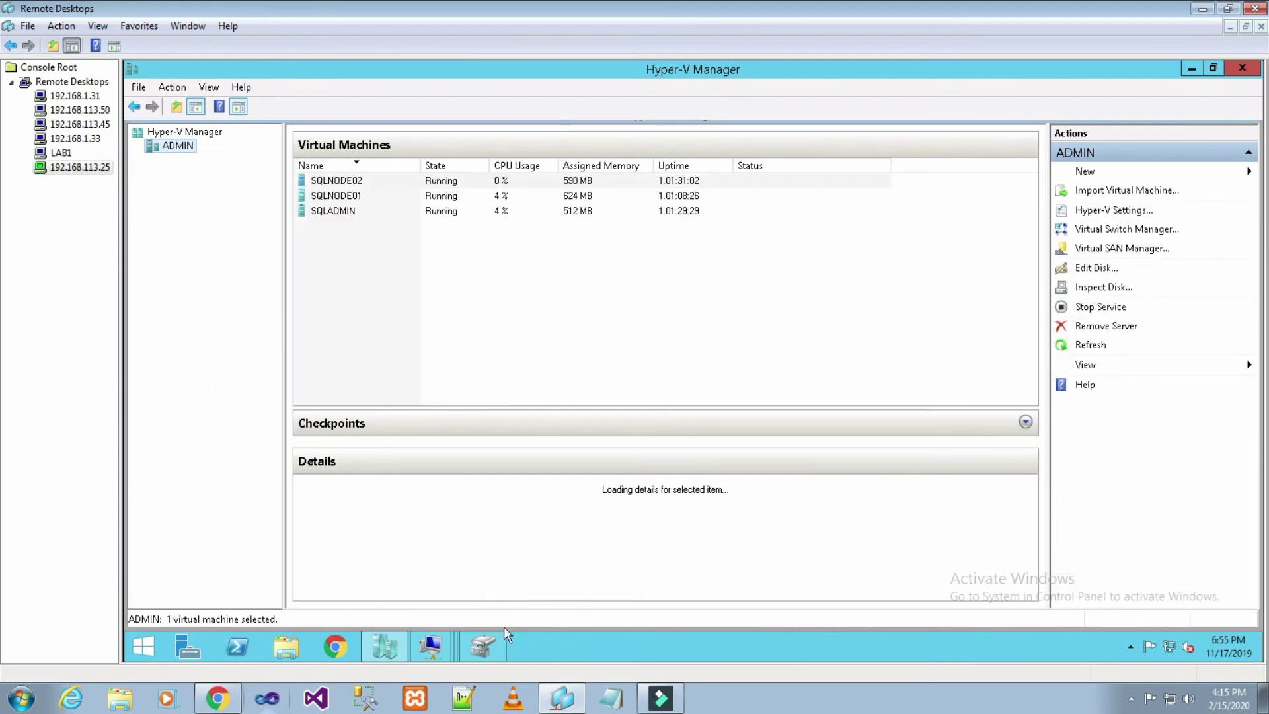
- Return to the SQLADMIN virtual machine console from the taskbar preview
{"action": "left_click", "coordinate": [437, 649]}
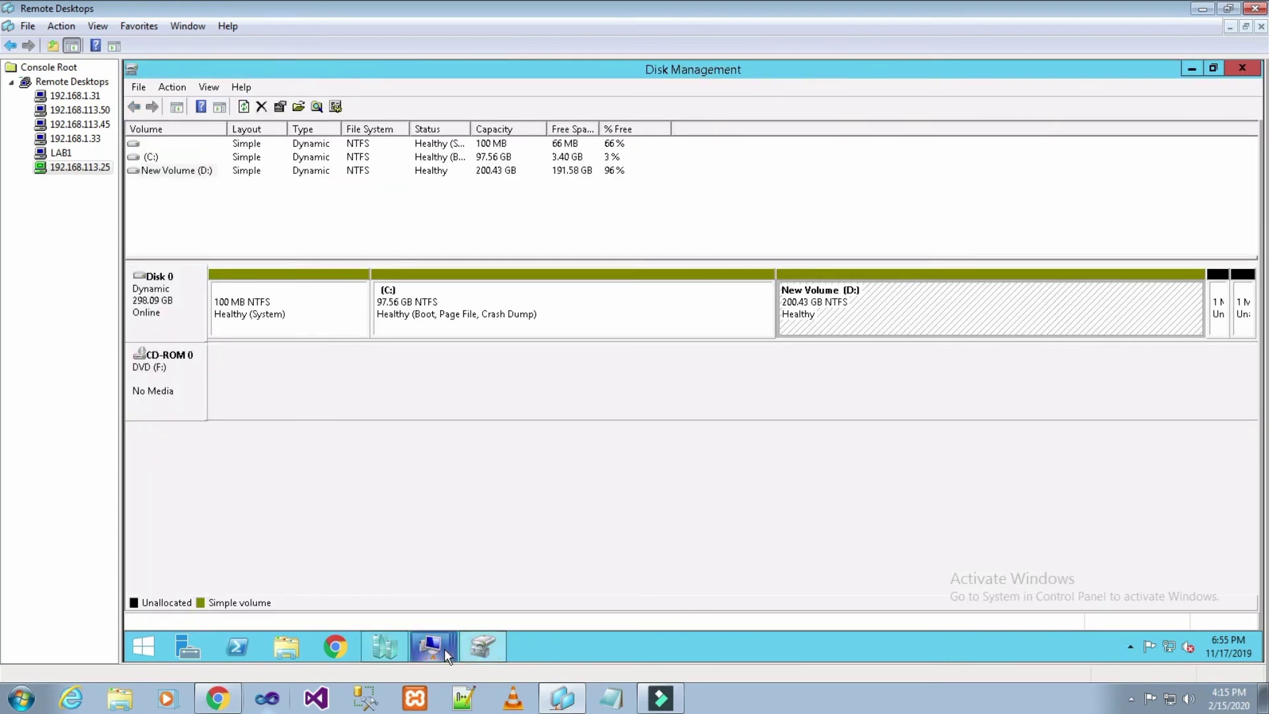
{"action": "mouse_move", "coordinate": [444, 648]}
{"action": "left_click", "coordinate": [251, 563]}
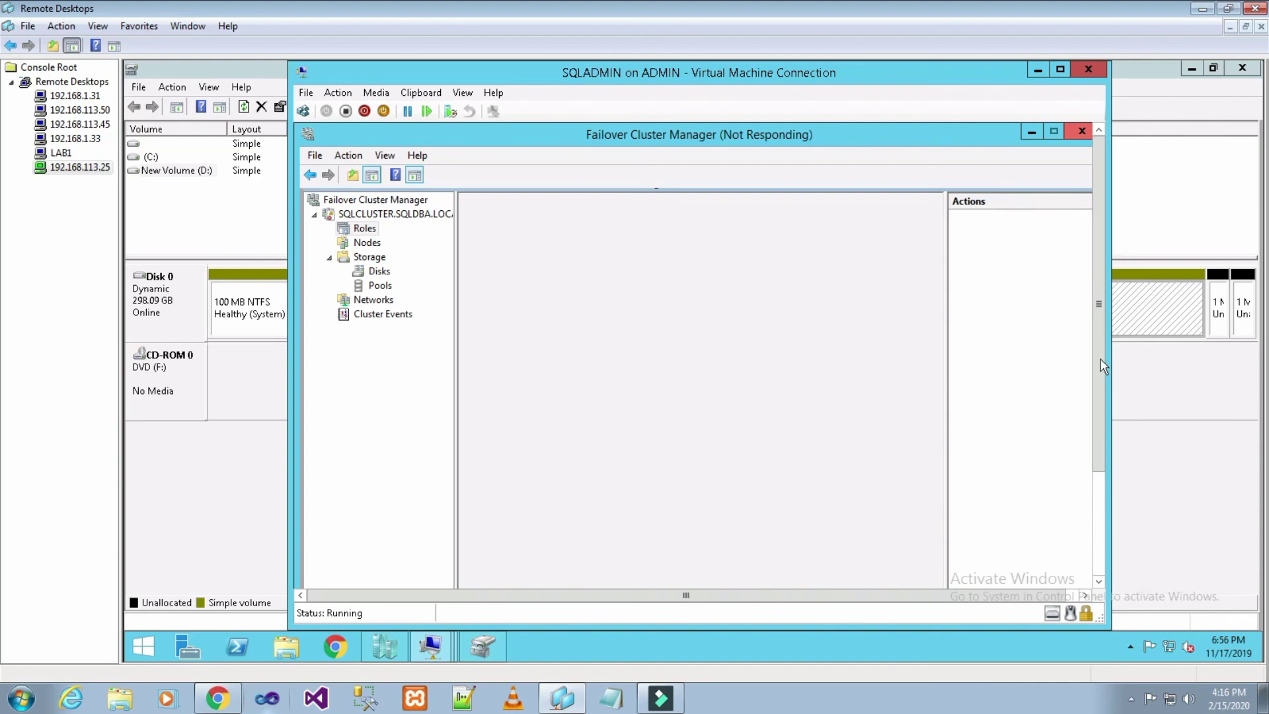
- In Hyper-V Manager, select the SQLNODE02, SQLNODE01 and SQLADMIN virtual machines in turn
{"action": "left_click_drag", "start_coordinate": [1100, 358], "coordinate": [1099, 476]}
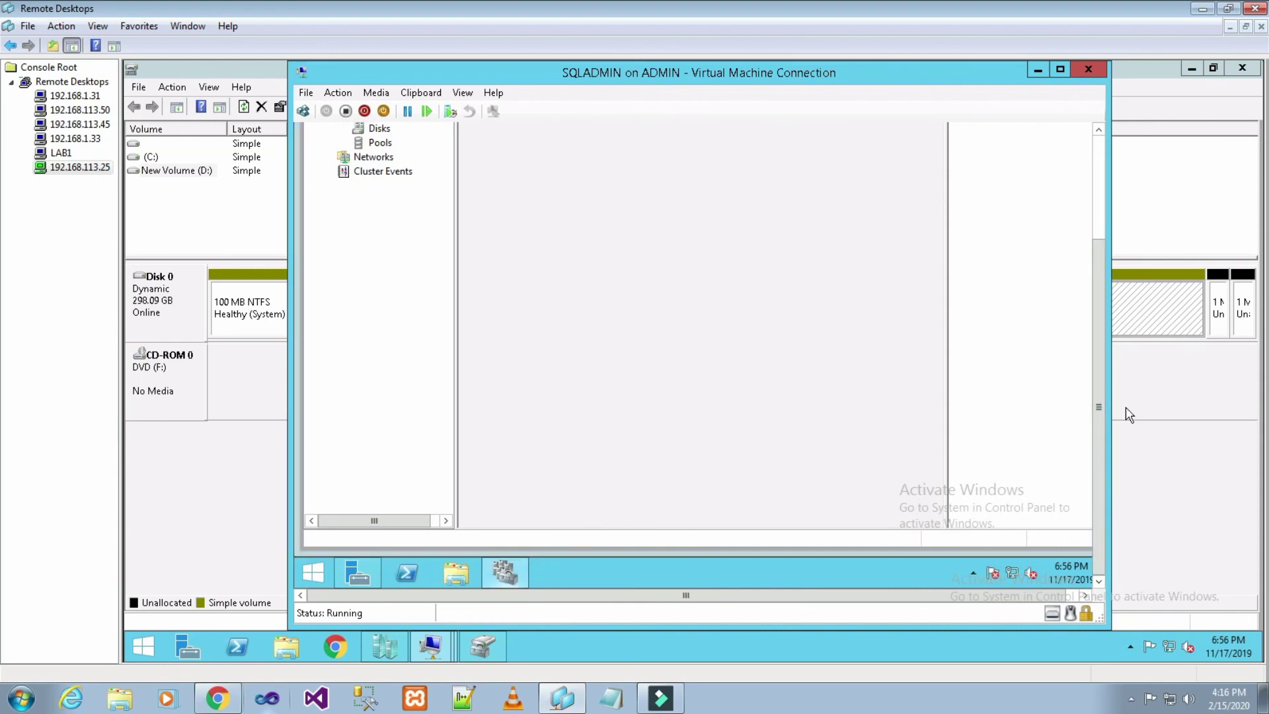
{"action": "left_click_drag", "start_coordinate": [1103, 406], "coordinate": [1097, 225]}
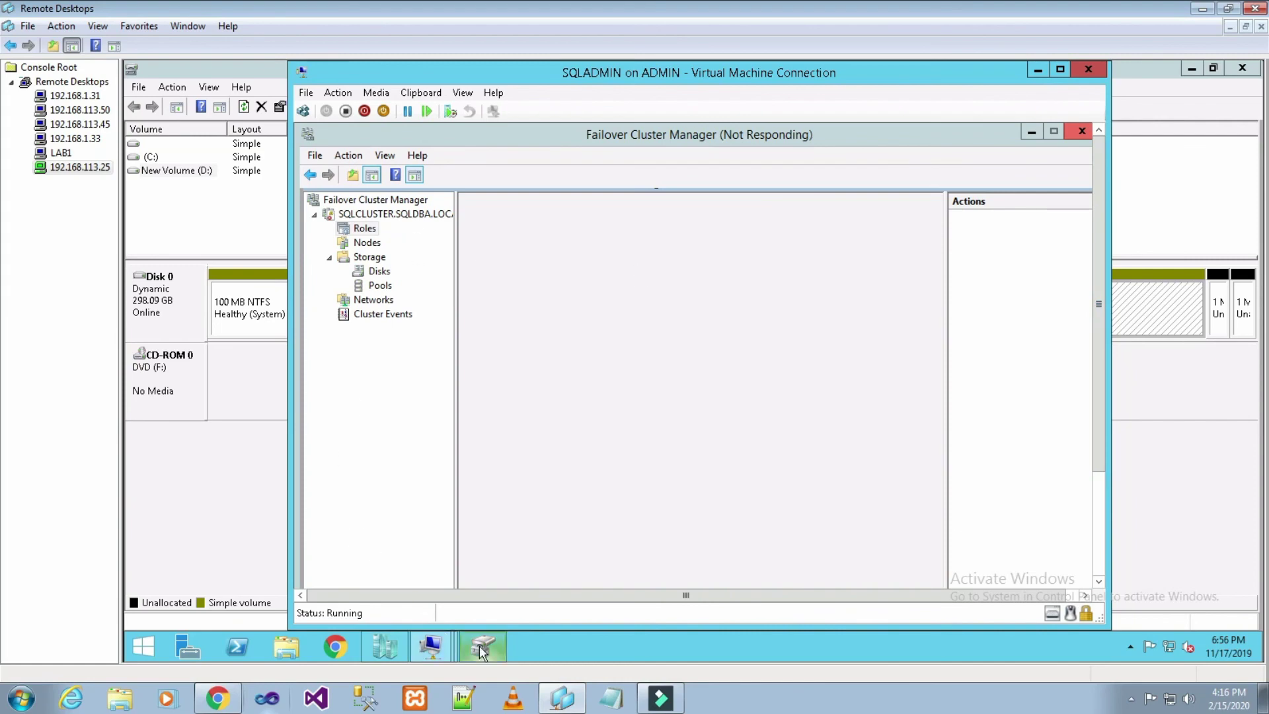
{"action": "left_click", "coordinate": [402, 653]}
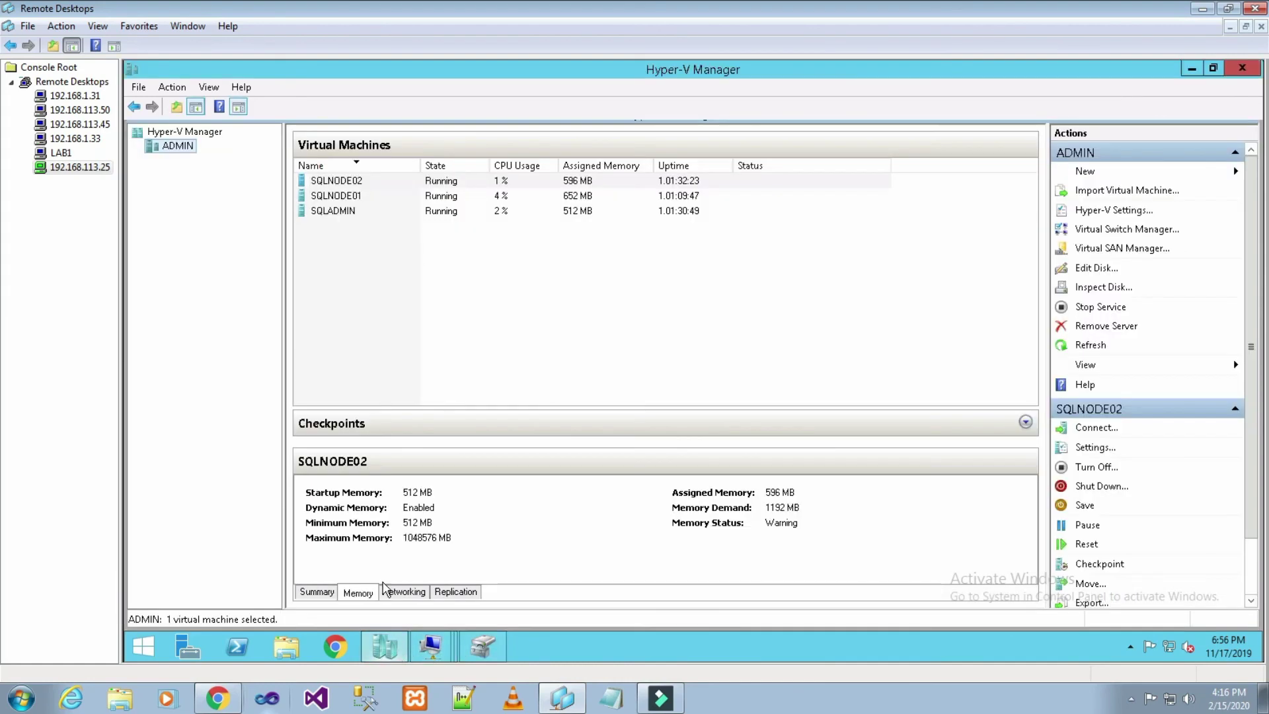
{"action": "left_click", "coordinate": [348, 182]}
{"action": "left_click", "coordinate": [349, 196]}
{"action": "left_click", "coordinate": [344, 210]}
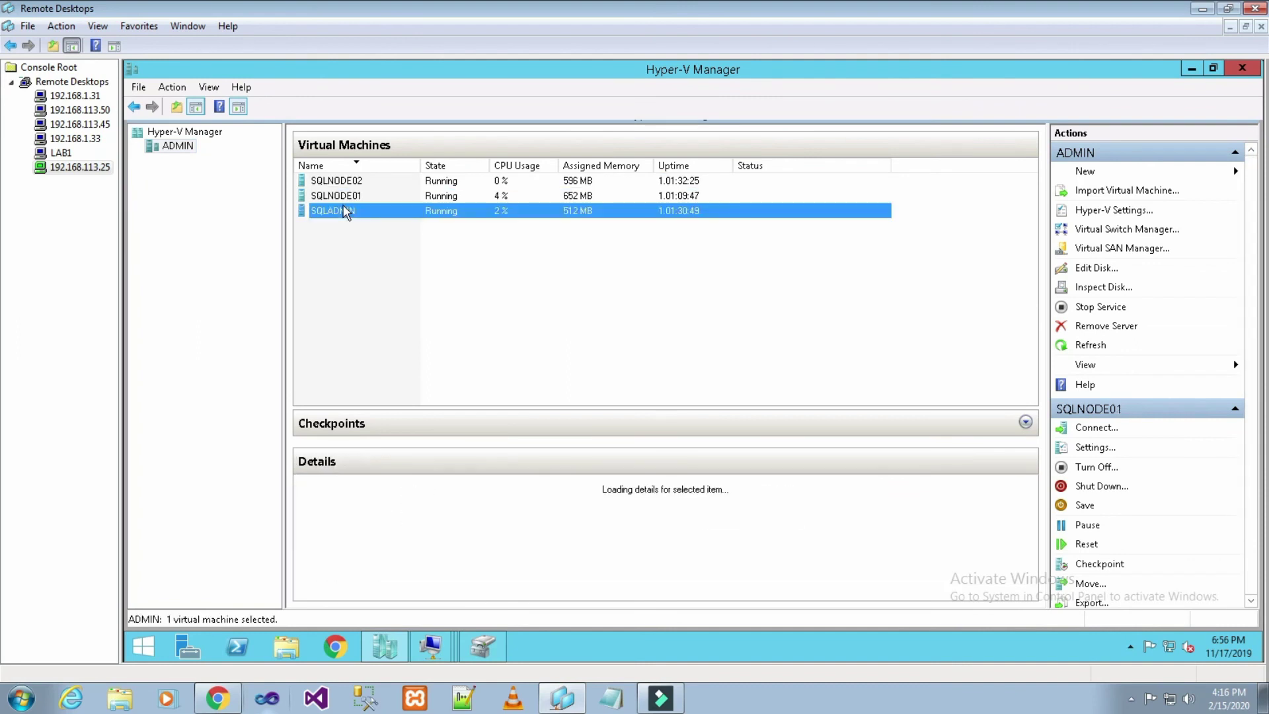
- Refresh the ADMIN host's VM list and reopen the SQLADMIN console
{"action": "left_click", "coordinate": [191, 146]}
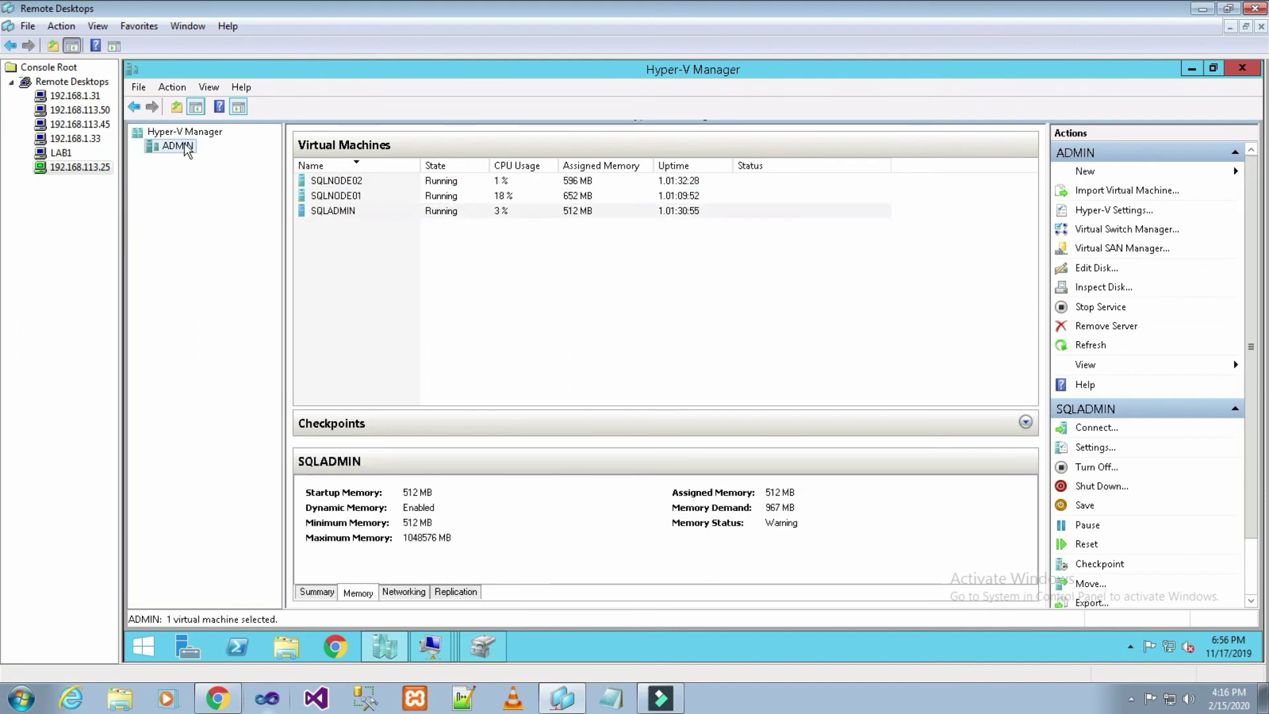
{"action": "right_click", "coordinate": [187, 146]}
{"action": "left_click", "coordinate": [228, 320]}
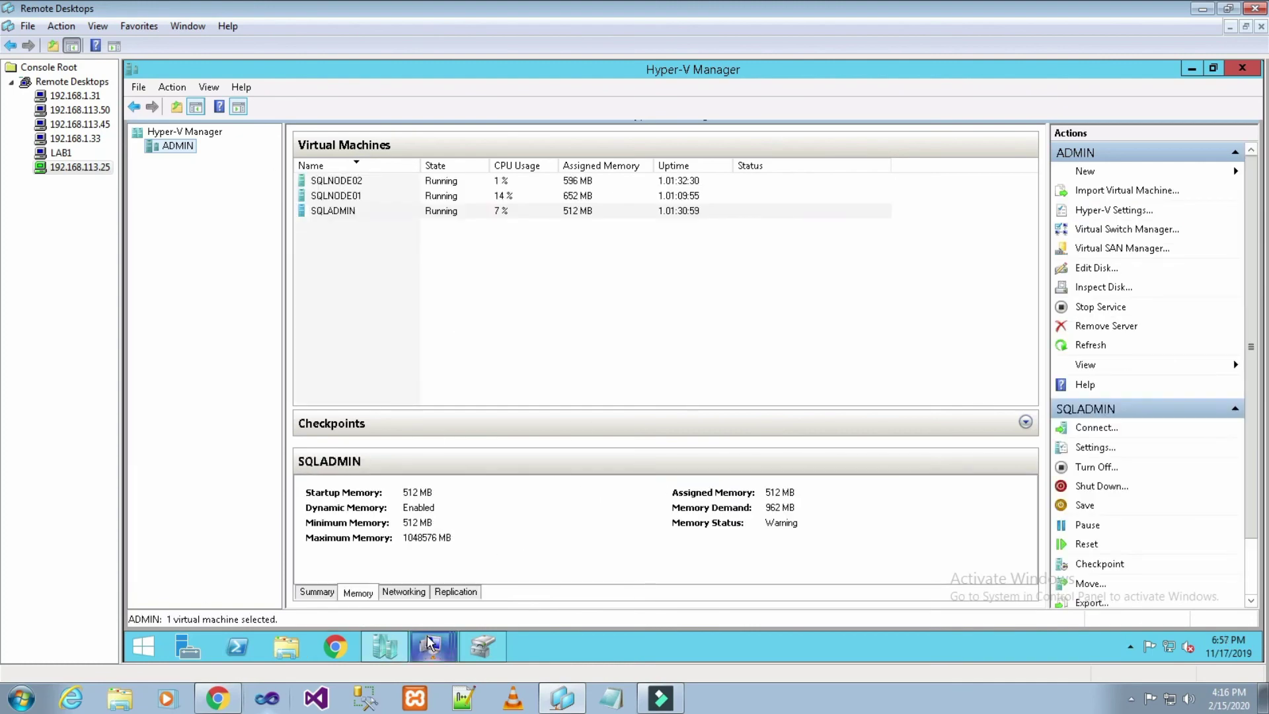
{"action": "mouse_move", "coordinate": [430, 641]}
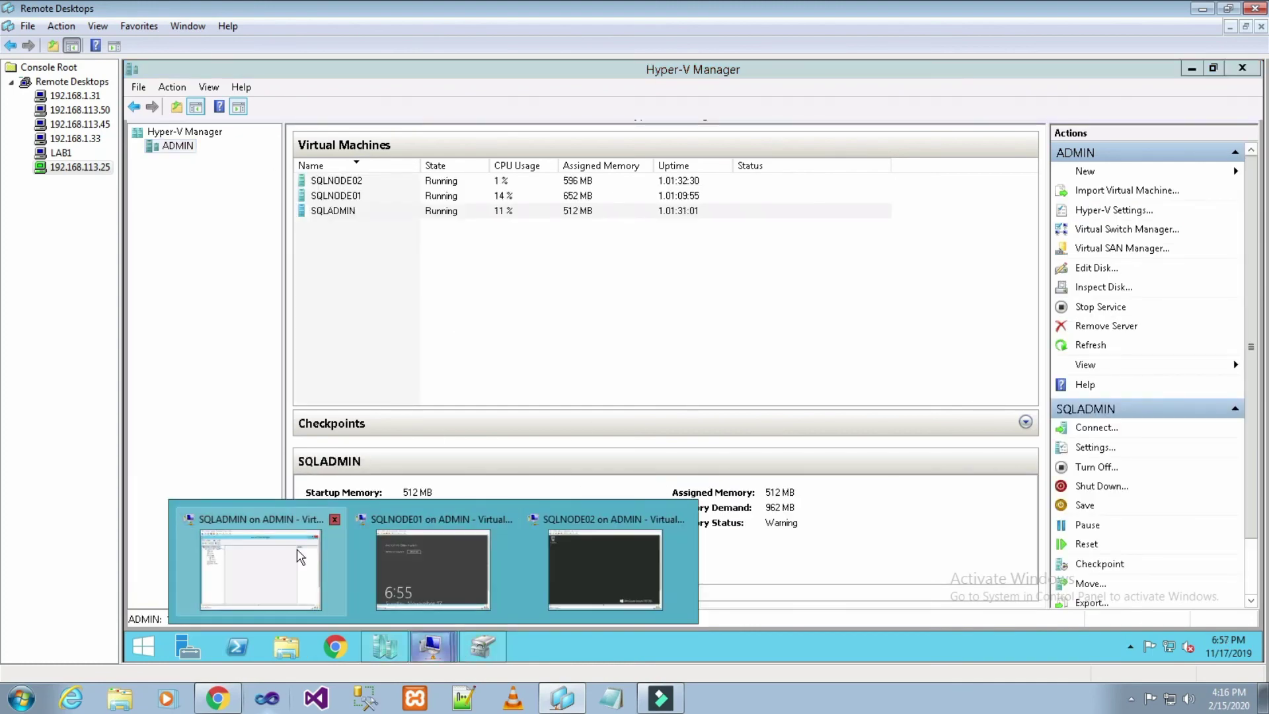
{"action": "left_click", "coordinate": [301, 557]}
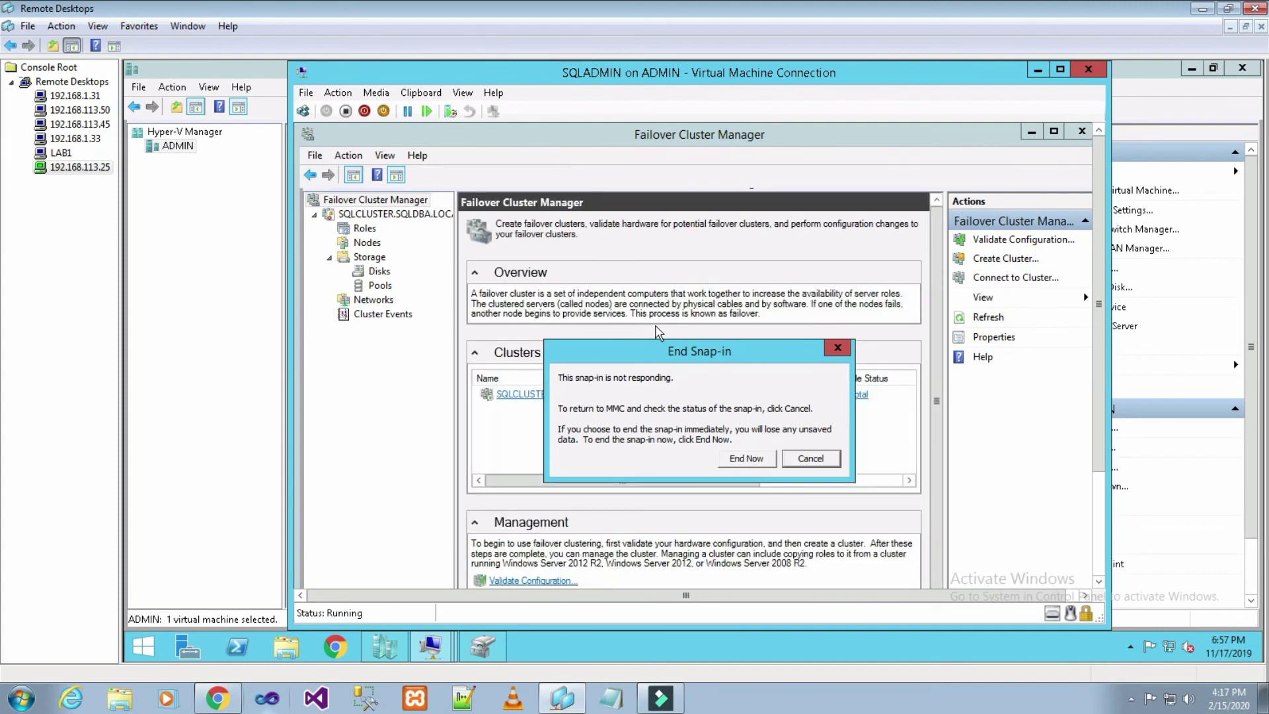
- Cancel ending the snap-in, list Roles with a wider Name column, then minimize Remote Desktops
{"action": "left_click", "coordinate": [826, 458]}
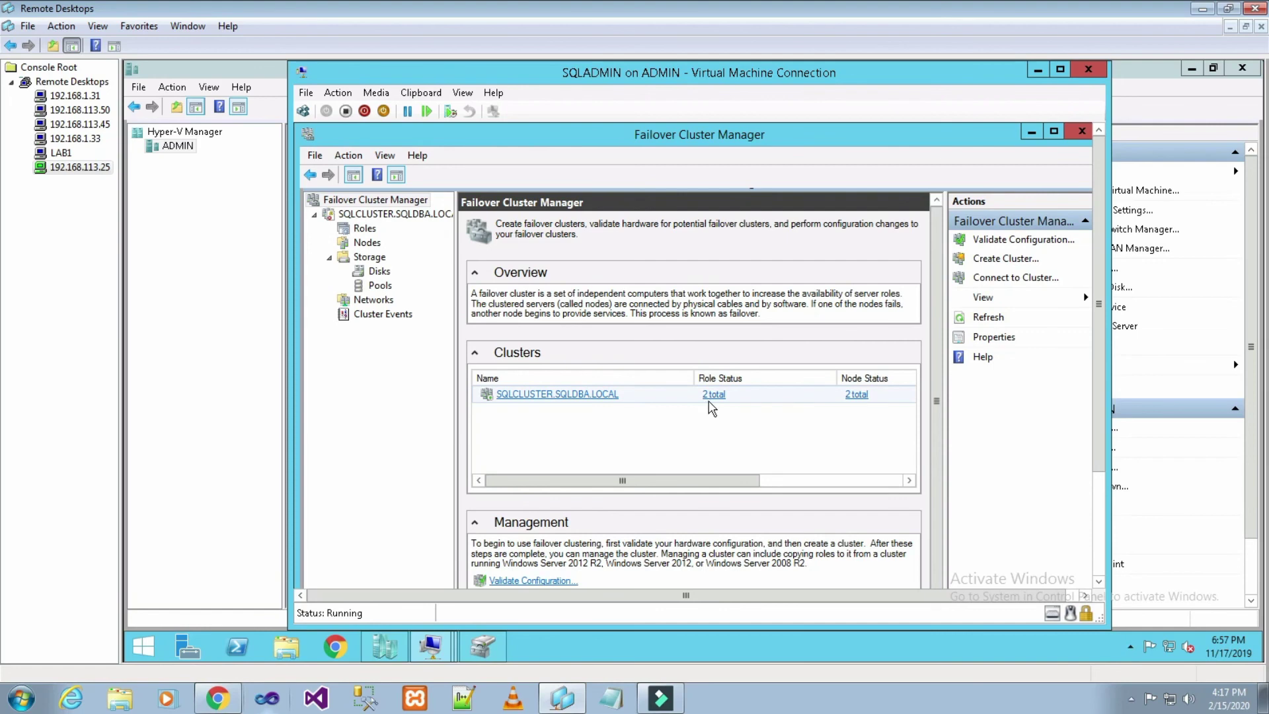
{"action": "left_click", "coordinate": [360, 229]}
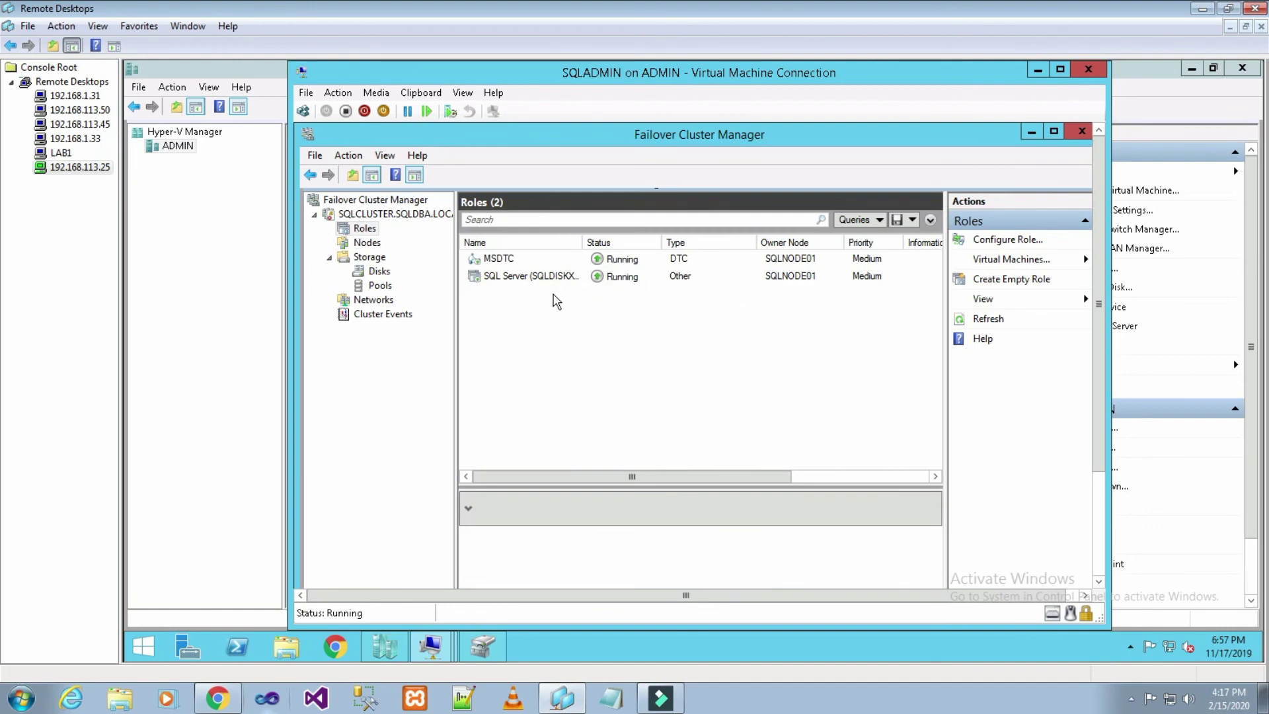
{"action": "left_click_drag", "start_coordinate": [582, 241], "coordinate": [639, 240]}
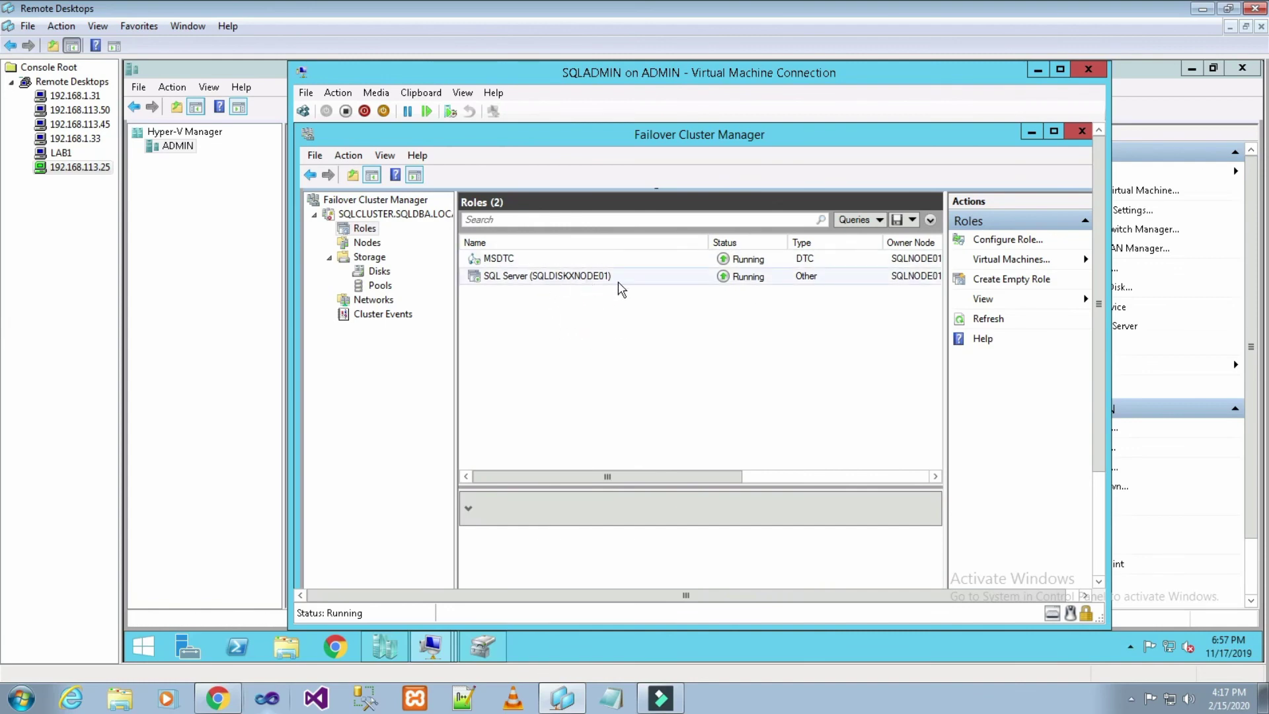
{"action": "left_click", "coordinate": [1203, 9]}
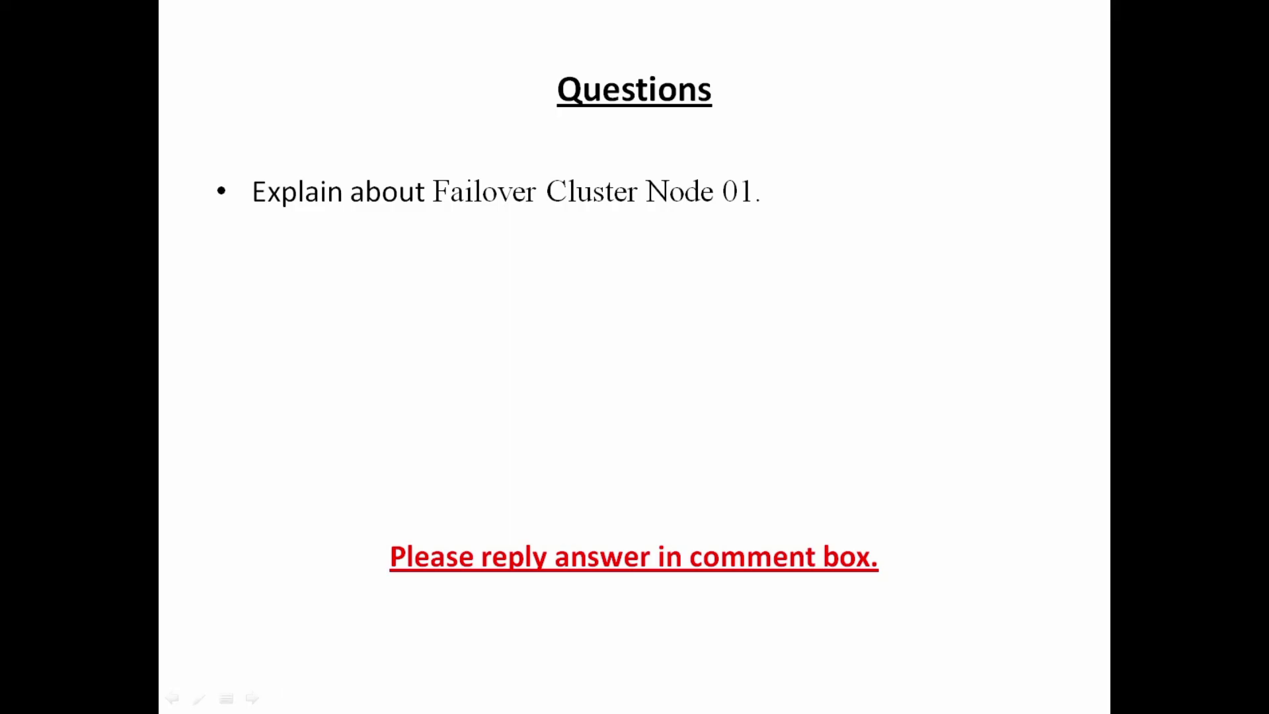